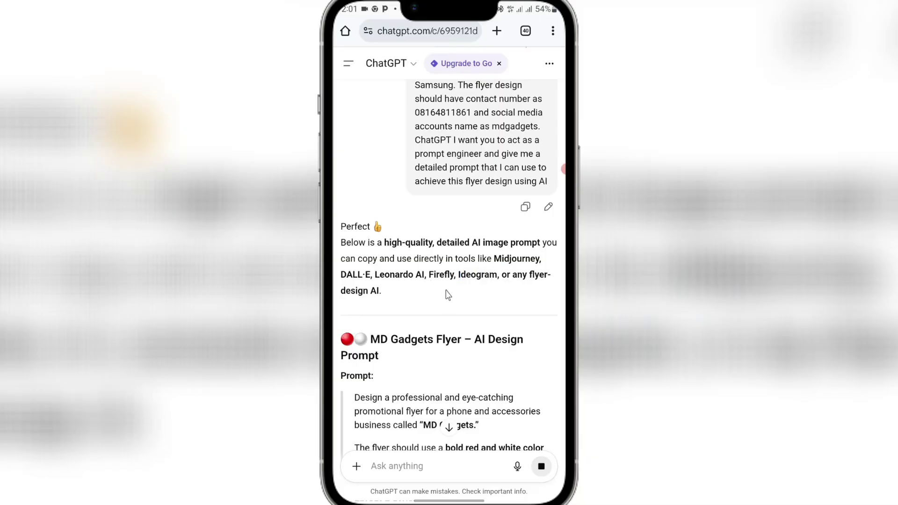
- Scroll down to follow ChatGPT's 'MD Gadgets Flyer – AI Design Prompt' reply as it is written
{"action": "scroll", "coordinate": [447, 294], "scroll_direction": "down", "scroll_amount": 5}
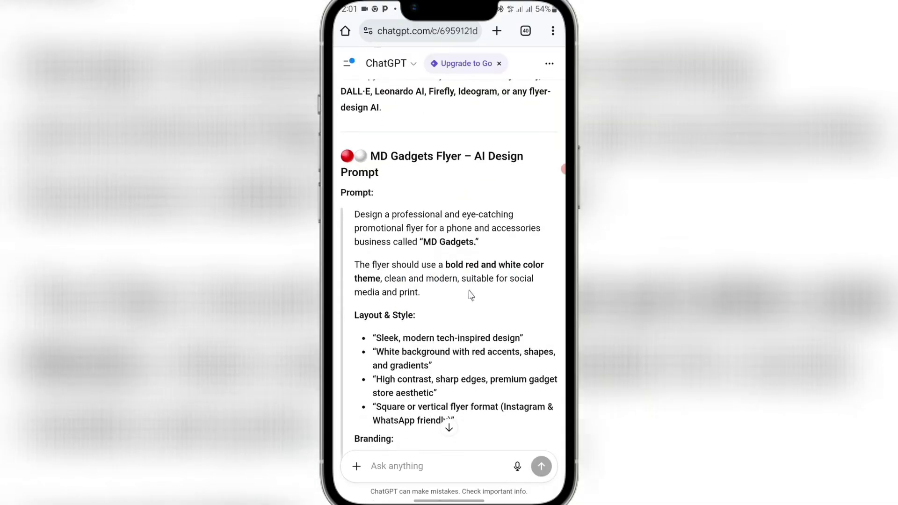
- Read through the full MD Gadgets flyer prompt and start highlighting its text
{"action": "scroll", "coordinate": [423, 302], "scroll_direction": "down", "scroll_amount": 1}
{"action": "scroll", "coordinate": [423, 302], "scroll_direction": "down", "scroll_amount": 5}
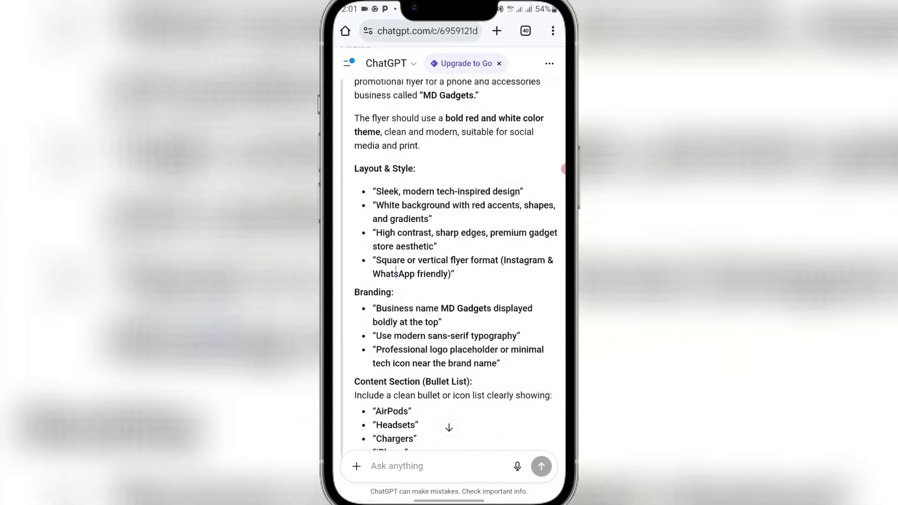
{"action": "scroll", "coordinate": [433, 283], "scroll_direction": "up", "scroll_amount": 10}
{"action": "scroll", "coordinate": [395, 310], "scroll_direction": "down", "scroll_amount": 5}
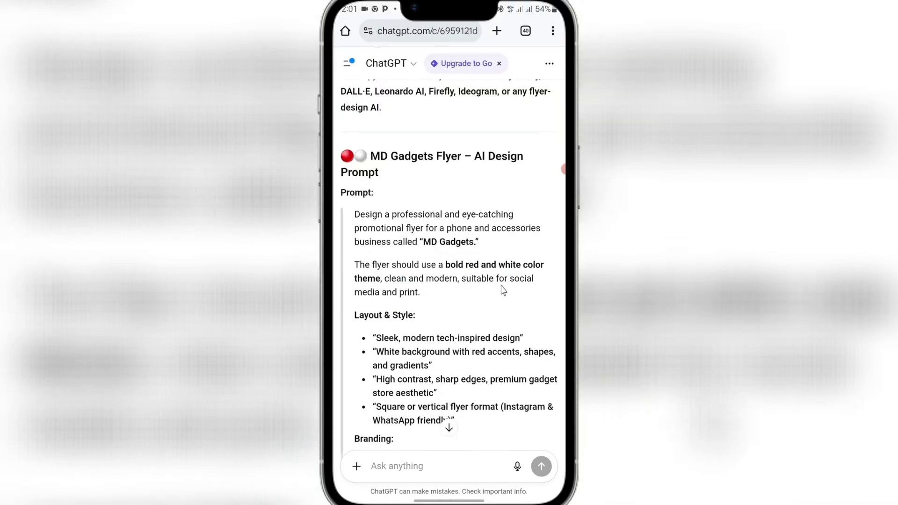
{"action": "scroll", "coordinate": [428, 299], "scroll_direction": "down", "scroll_amount": 6}
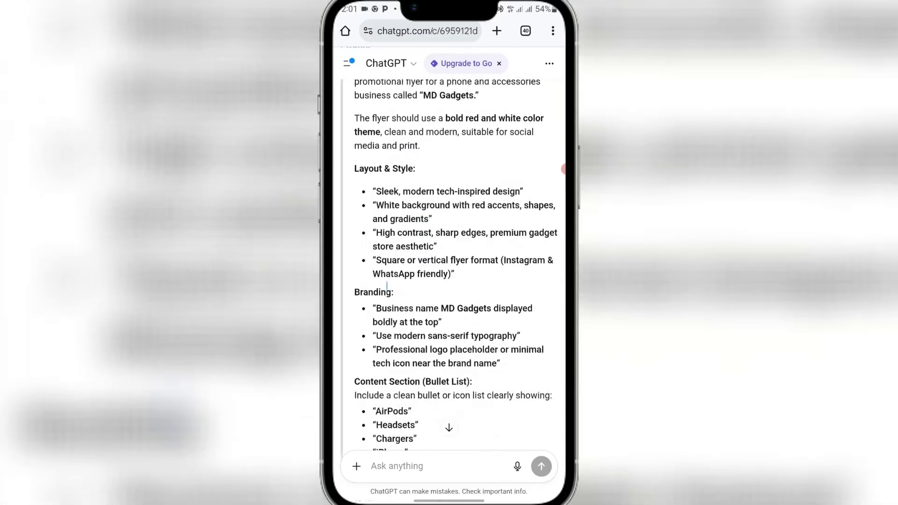
{"action": "scroll", "coordinate": [438, 283], "scroll_direction": "down", "scroll_amount": 4}
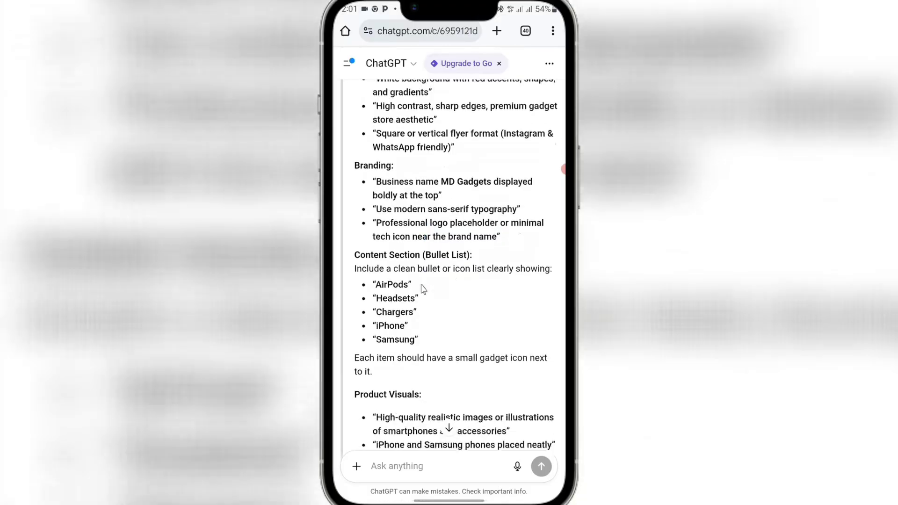
{"action": "scroll", "coordinate": [435, 259], "scroll_direction": "down", "scroll_amount": 5}
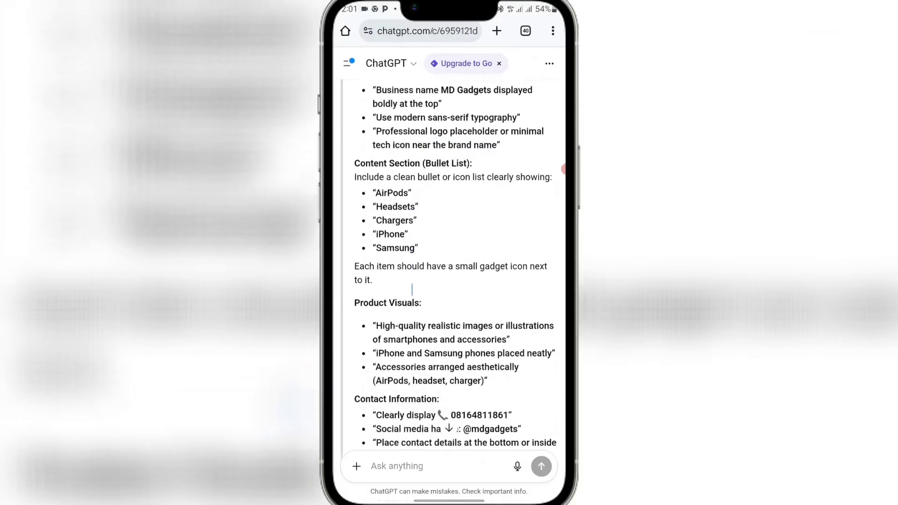
{"action": "scroll", "coordinate": [412, 284], "scroll_direction": "down", "scroll_amount": 3}
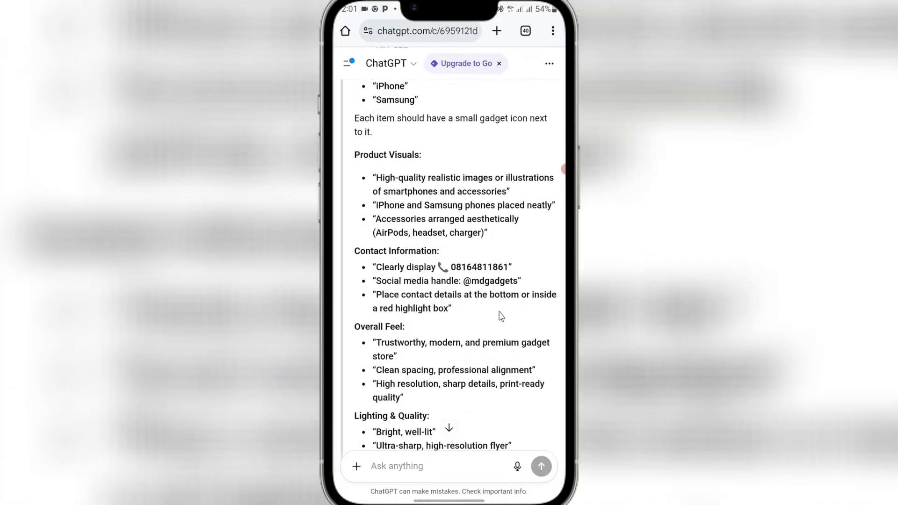
{"action": "scroll", "coordinate": [492, 323], "scroll_direction": "down", "scroll_amount": 4}
{"action": "scroll", "coordinate": [481, 331], "scroll_direction": "down", "scroll_amount": 3}
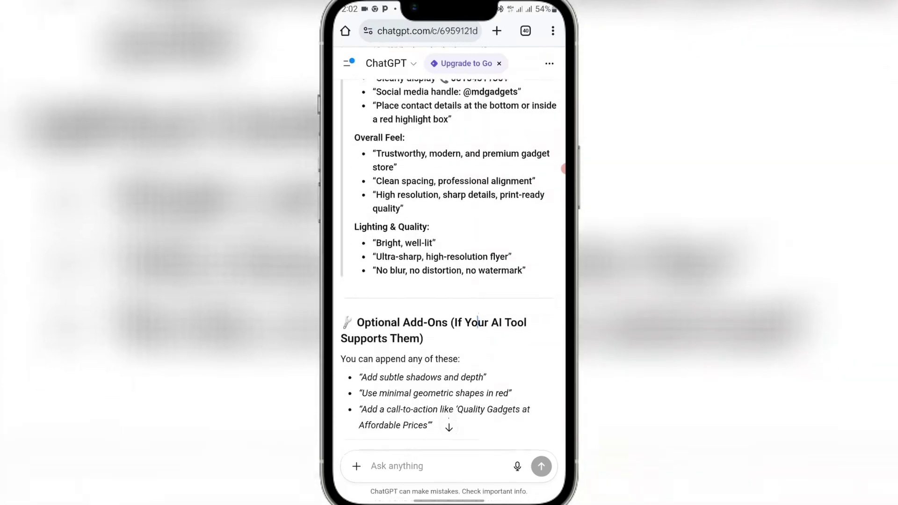
{"action": "scroll", "coordinate": [475, 323], "scroll_direction": "down", "scroll_amount": 3}
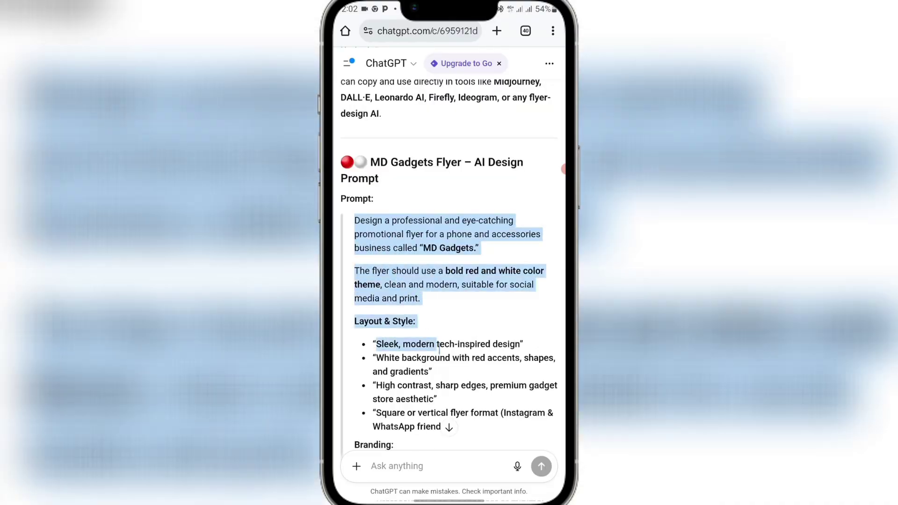
{"action": "left_click_drag", "start_coordinate": [407, 346], "coordinate": [488, 431]}
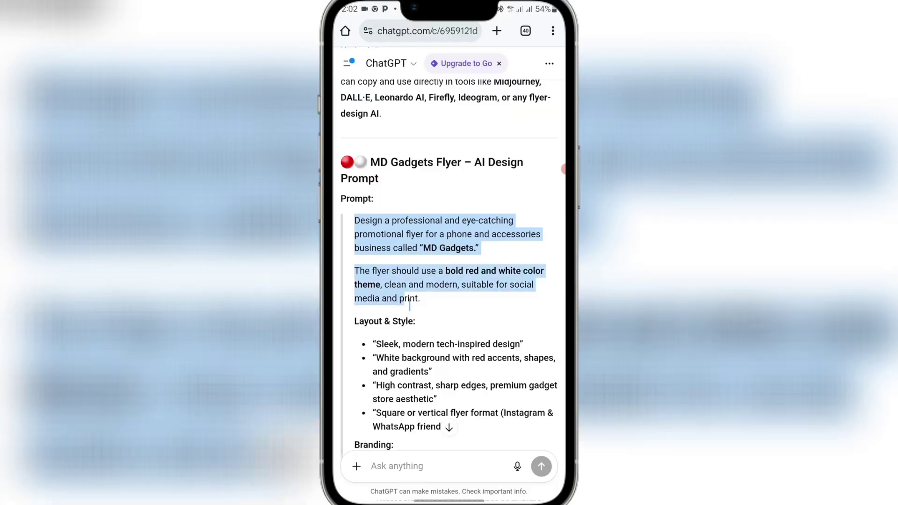
- Extend the highlight through the prompt's bullets and open a new browser tab
{"action": "left_click_drag", "start_coordinate": [421, 299], "coordinate": [489, 431]}
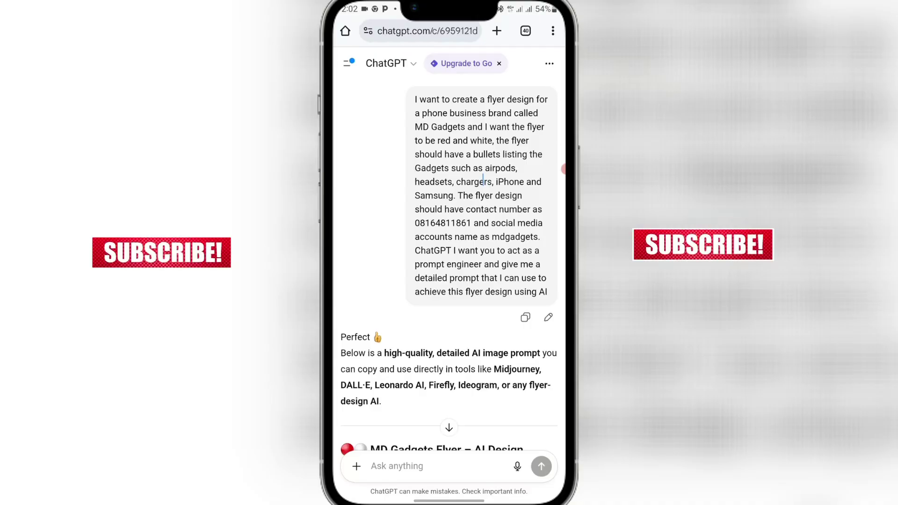
{"action": "left_click", "coordinate": [497, 31]}
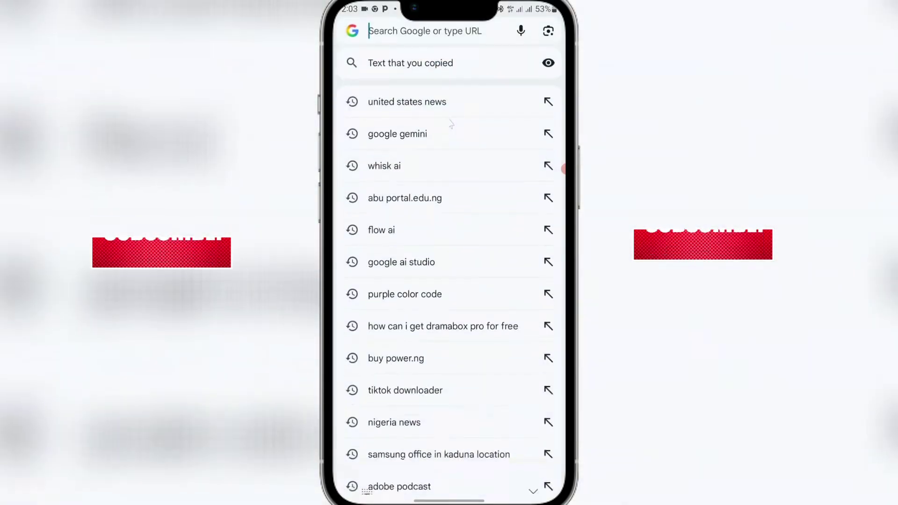
- Search for 'google gemini' and open the Google Gemini site from the results
{"action": "type", "text": "goo"}
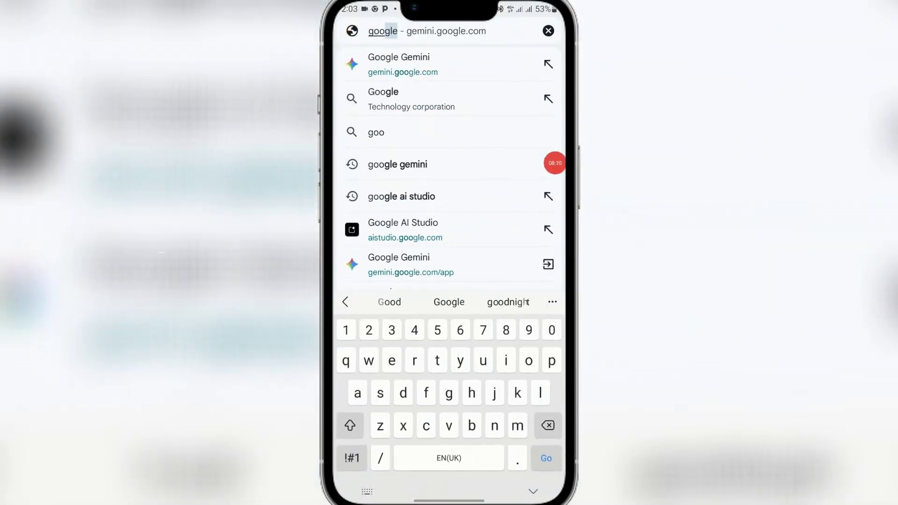
{"action": "type", "text": "gl"}
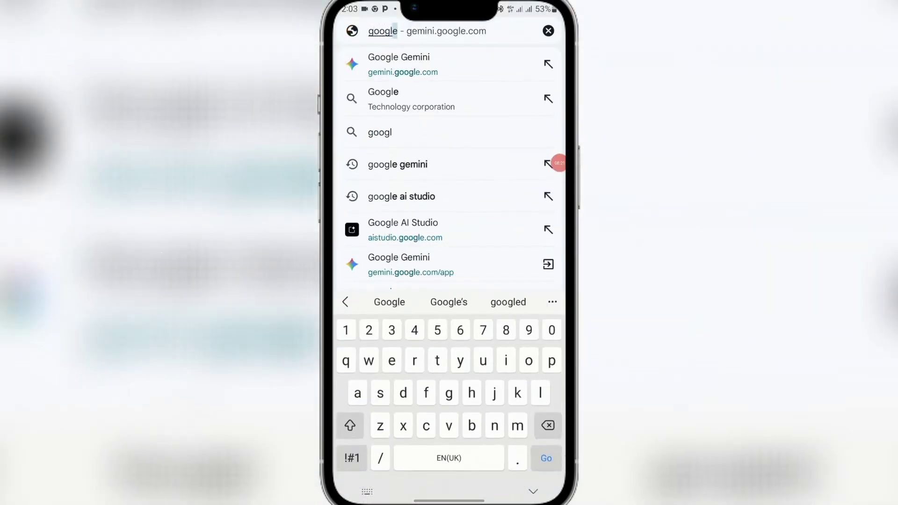
{"action": "type", "text": "e gemi"}
{"action": "left_click", "coordinate": [398, 95]}
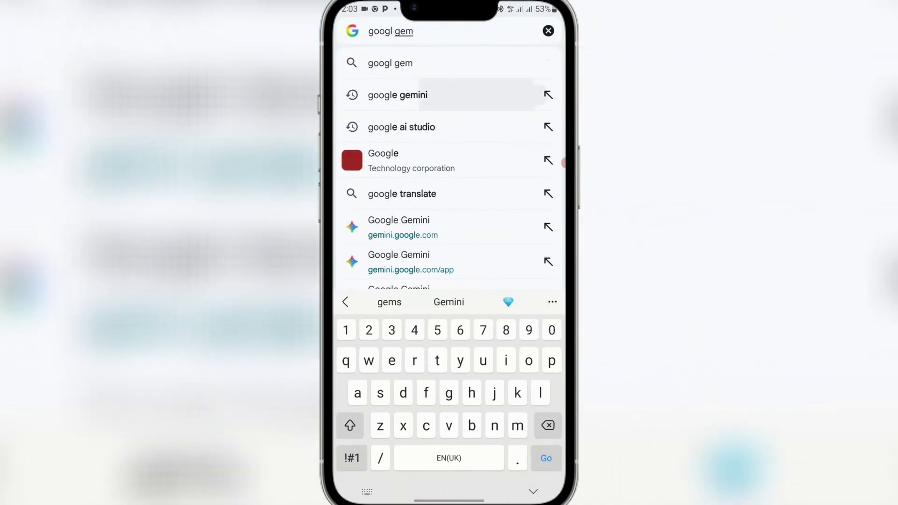
{"action": "scroll", "coordinate": [411, 185], "scroll_direction": "down", "scroll_amount": 5}
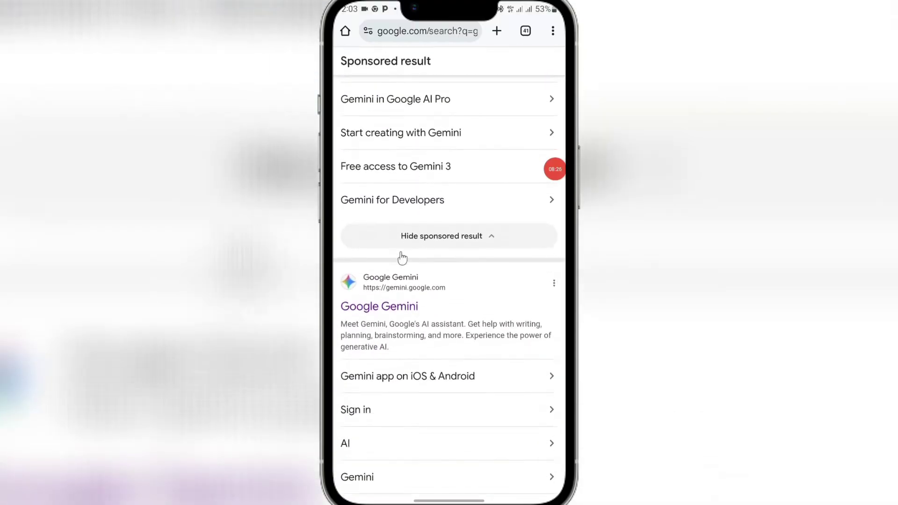
{"action": "left_click", "coordinate": [410, 285]}
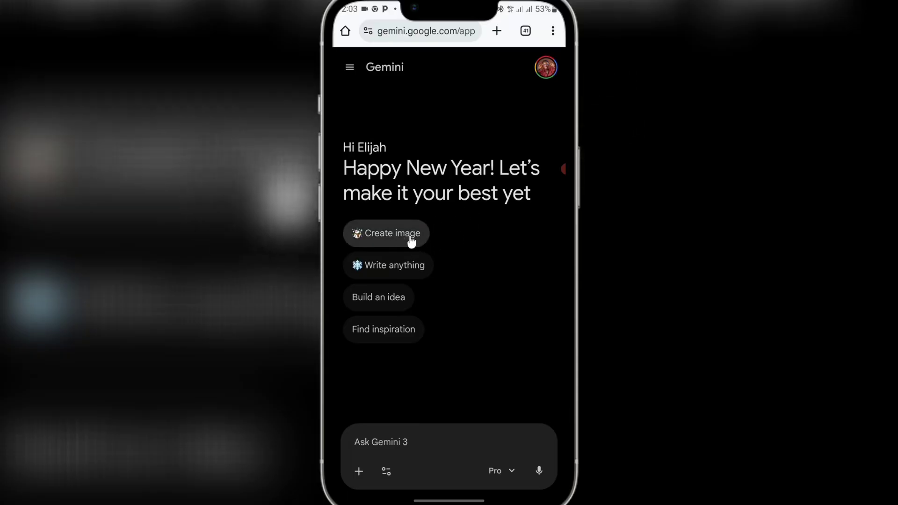
- Switch Gemini to image creation and paste in the copied ChatGPT flyer prompt
{"action": "left_click", "coordinate": [411, 241]}
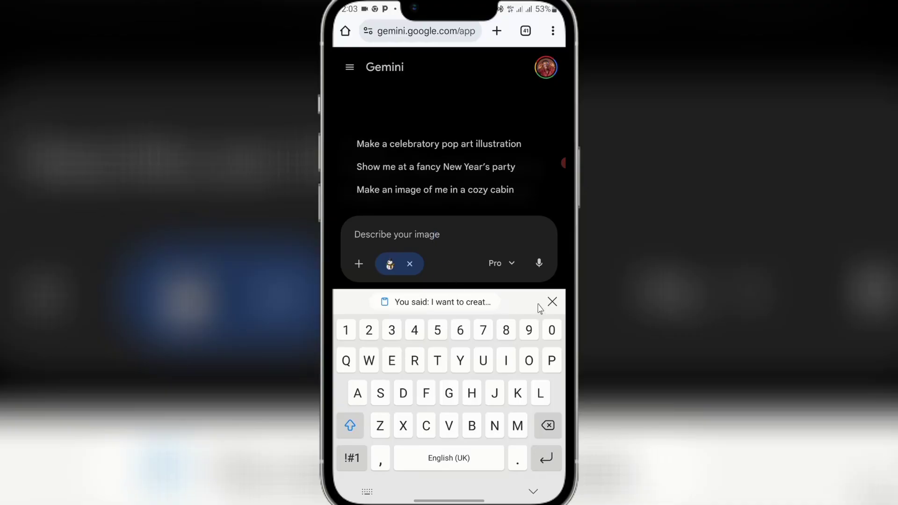
{"action": "left_click", "coordinate": [442, 301]}
{"action": "scroll", "coordinate": [442, 197], "scroll_direction": "up", "scroll_amount": 10}
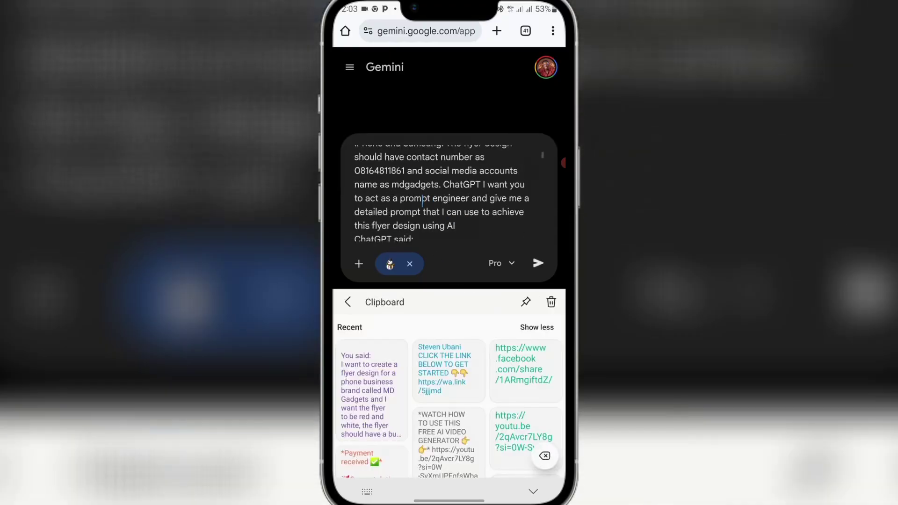
{"action": "scroll", "coordinate": [423, 201], "scroll_direction": "up", "scroll_amount": 5}
{"action": "scroll", "coordinate": [423, 201], "scroll_direction": "down", "scroll_amount": 10}
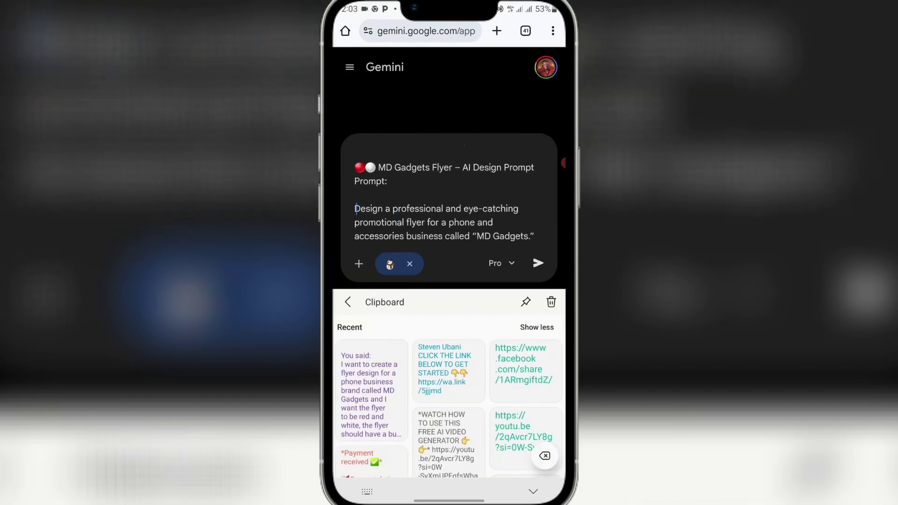
- Remove the 'You said:' ChatGPT conversation preamble from the pasted prompt
{"action": "double_click", "coordinate": [370, 163]}
{"action": "left_click_drag", "start_coordinate": [348, 207], "coordinate": [348, 164]}
{"action": "key", "text": "BackSpace"}
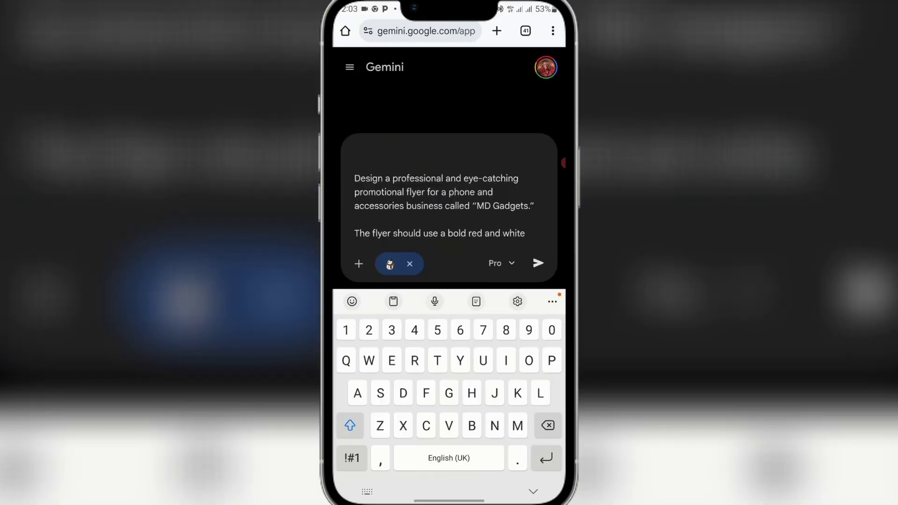
{"action": "scroll", "coordinate": [444, 206], "scroll_direction": "down", "scroll_amount": 5}
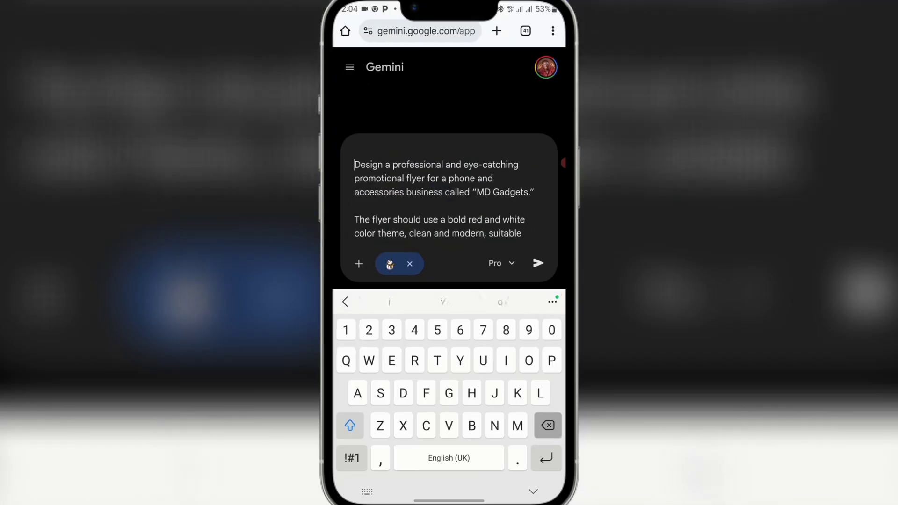
{"action": "scroll", "coordinate": [444, 197], "scroll_direction": "down", "scroll_amount": 10}
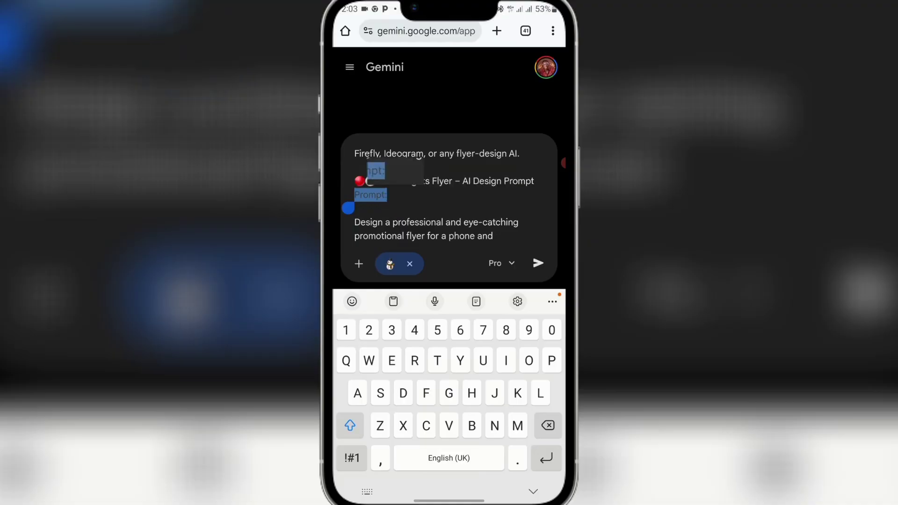
{"action": "left_click_drag", "start_coordinate": [348, 208], "coordinate": [348, 164]}
{"action": "left_click", "coordinate": [416, 132]}
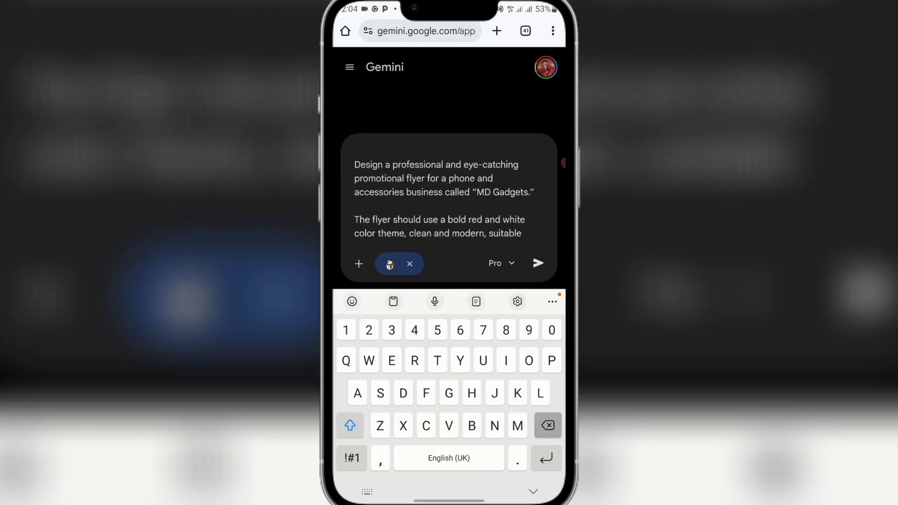
- Send the cleaned MD Gadgets flyer prompt to generate the image
{"action": "scroll", "coordinate": [449, 196], "scroll_direction": "down", "scroll_amount": 10}
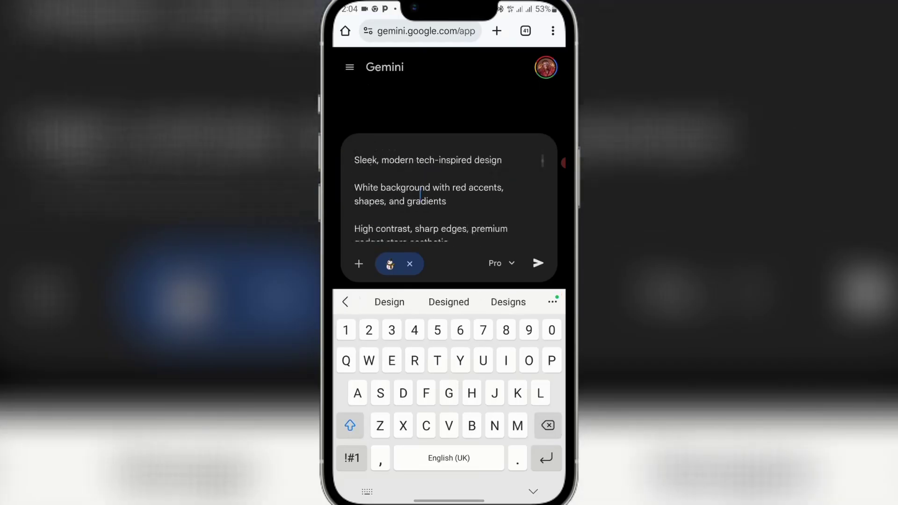
{"action": "scroll", "coordinate": [449, 196], "scroll_direction": "down", "scroll_amount": 10}
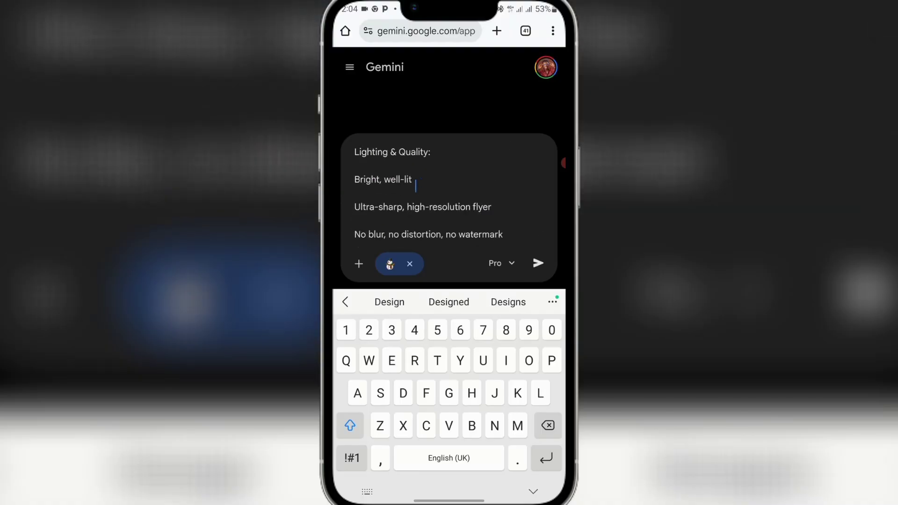
{"action": "left_click", "coordinate": [536, 262]}
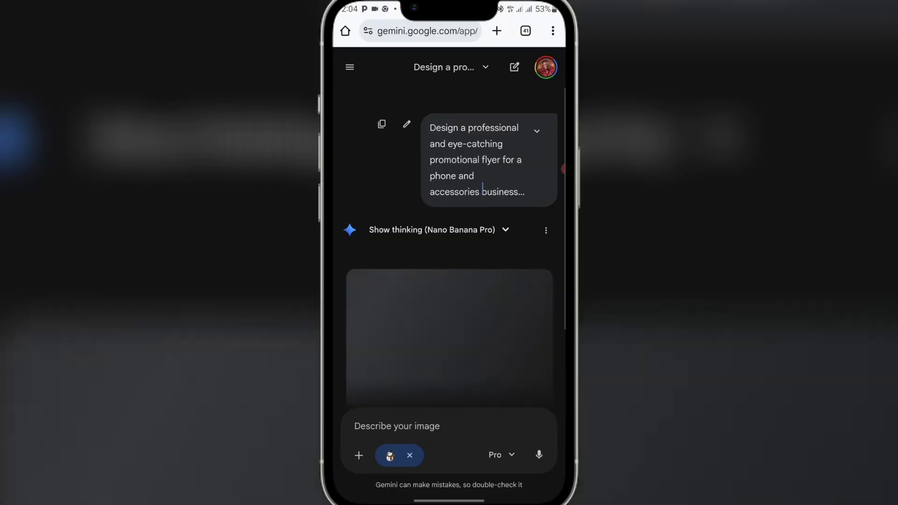
- Download the full-size generated MD Gadgets flyer (1.10 MB)
{"action": "scroll", "coordinate": [475, 211], "scroll_direction": "down", "scroll_amount": 3}
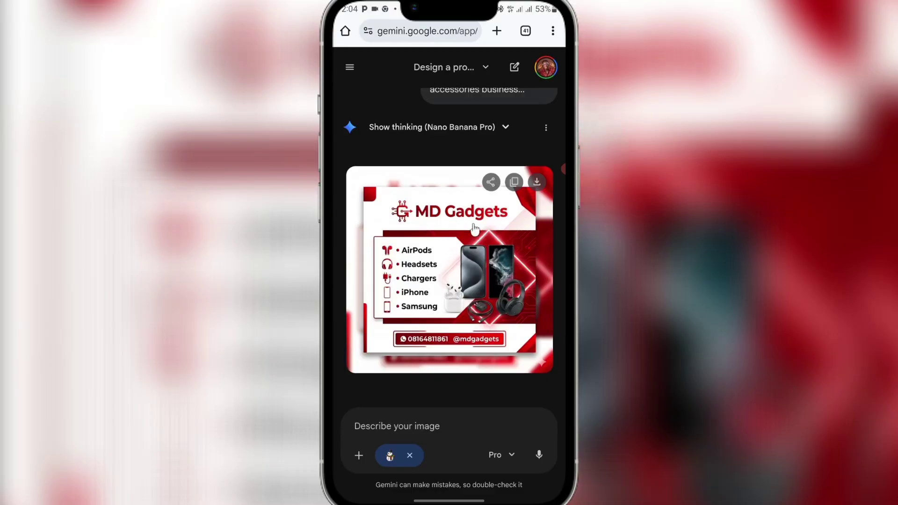
{"action": "left_click", "coordinate": [536, 182]}
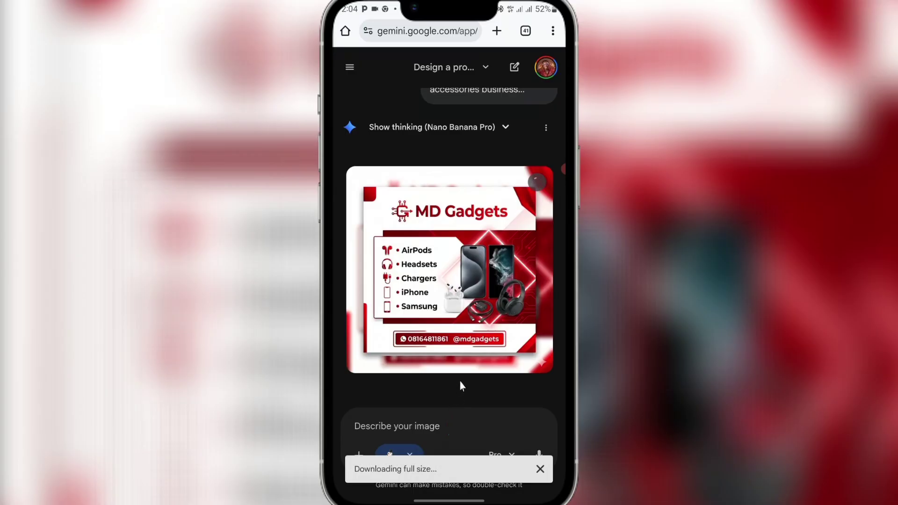
{"action": "mouse_move", "coordinate": [492, 355]}
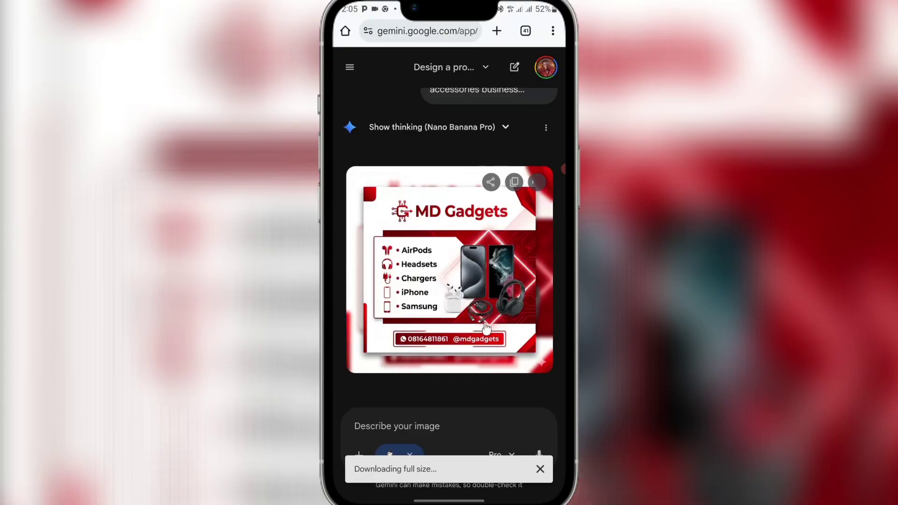
- Copy the original MD Gadgets flyer-design prompt from the conversation
{"action": "scroll", "coordinate": [485, 327], "scroll_direction": "up", "scroll_amount": 1}
{"action": "scroll", "coordinate": [485, 328], "scroll_direction": "up", "scroll_amount": 3}
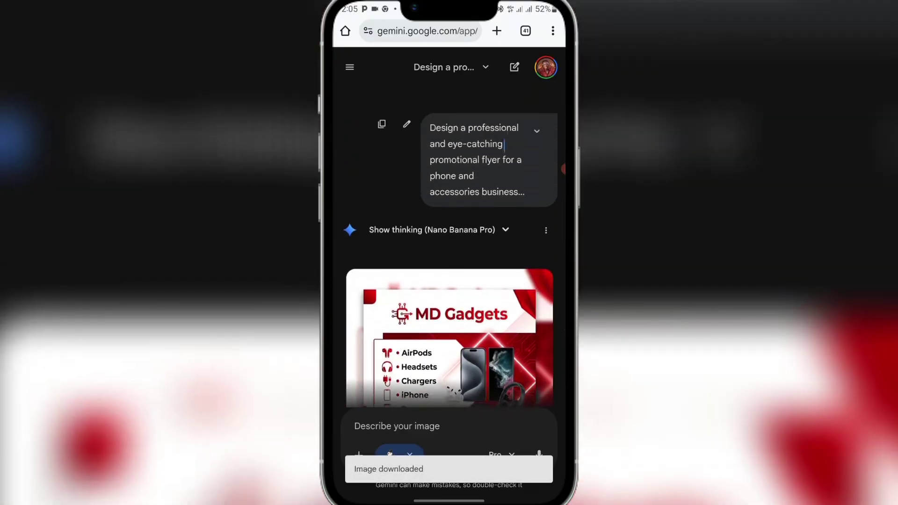
{"action": "left_click", "coordinate": [383, 126]}
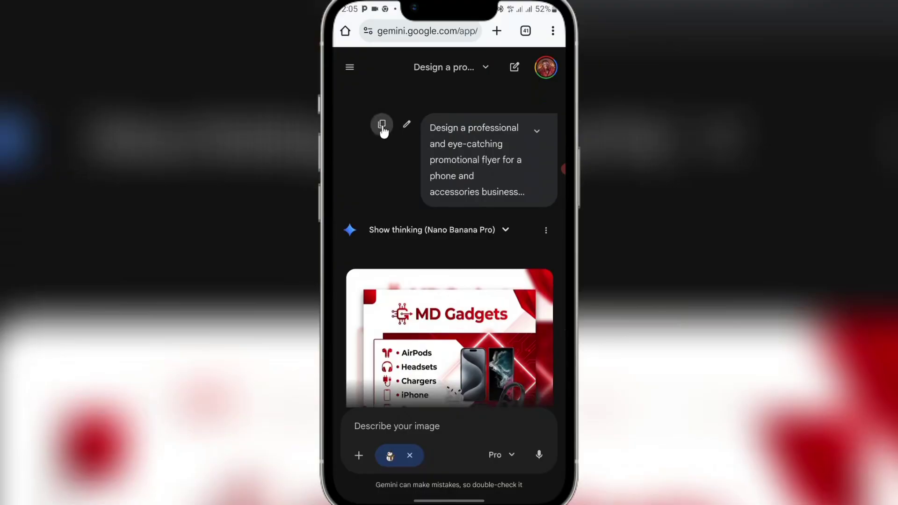
{"action": "scroll", "coordinate": [487, 267], "scroll_direction": "down", "scroll_amount": 3}
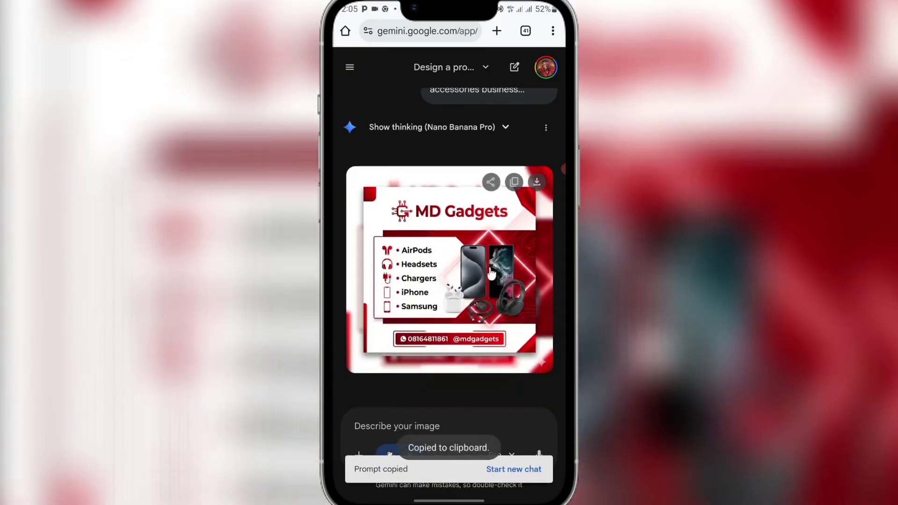
{"action": "scroll", "coordinate": [487, 270], "scroll_direction": "up", "scroll_amount": 2}
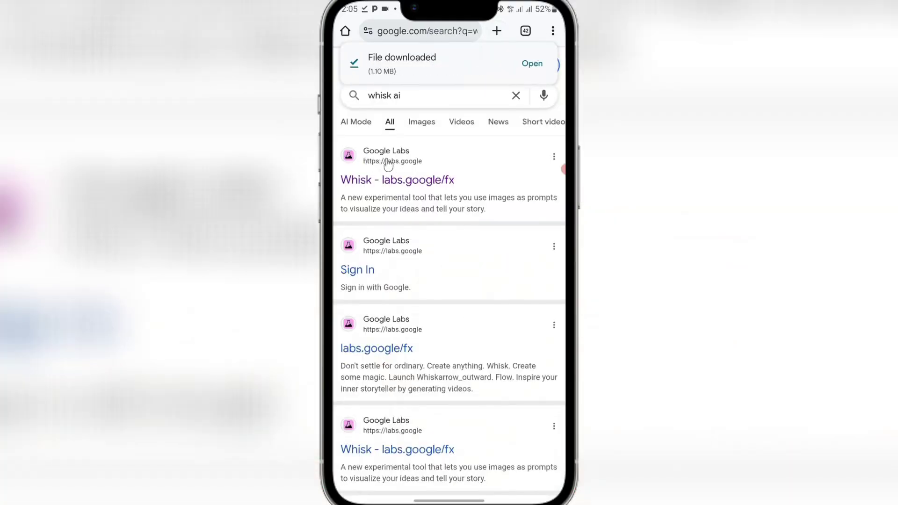
- Open Whisk at labs.google/fx from the 'whisk ai' search results
{"action": "left_click", "coordinate": [461, 157]}
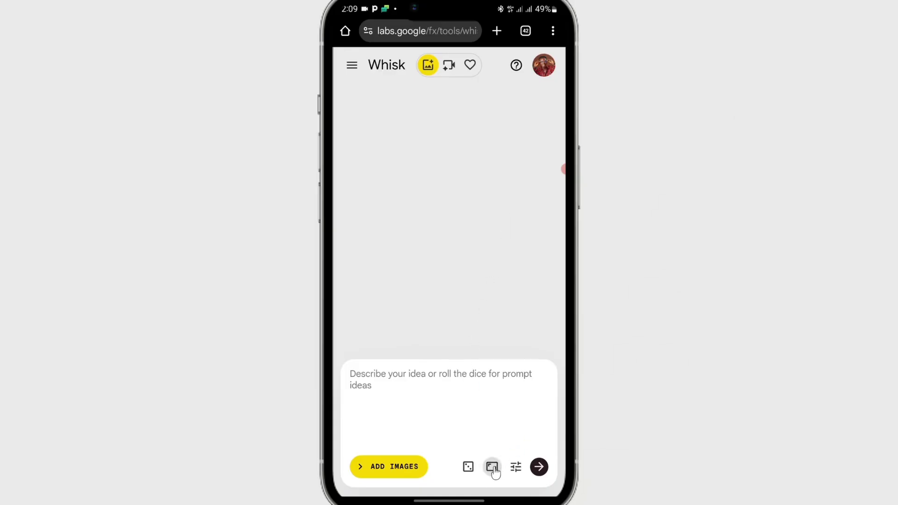
- Check Whisk's aspect ratio choices, leaving Square 1:1 selected
{"action": "left_click", "coordinate": [493, 468]}
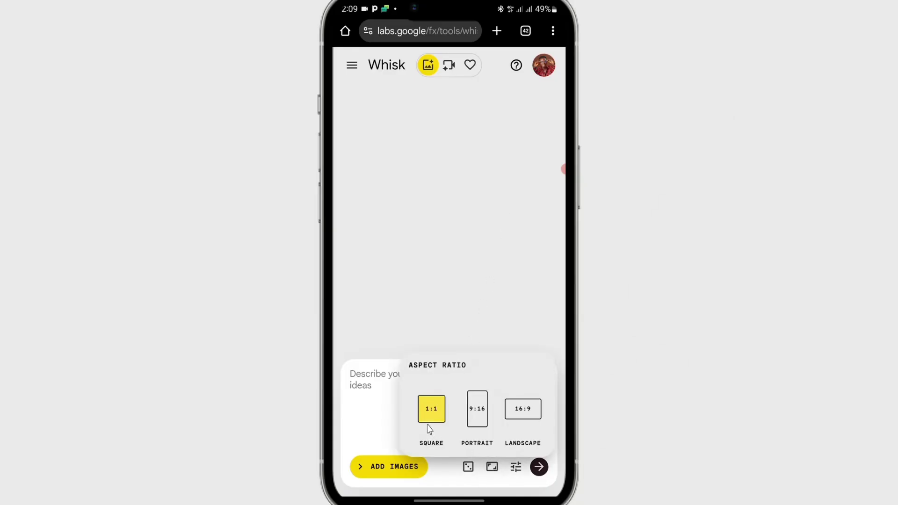
{"action": "left_click", "coordinate": [526, 162]}
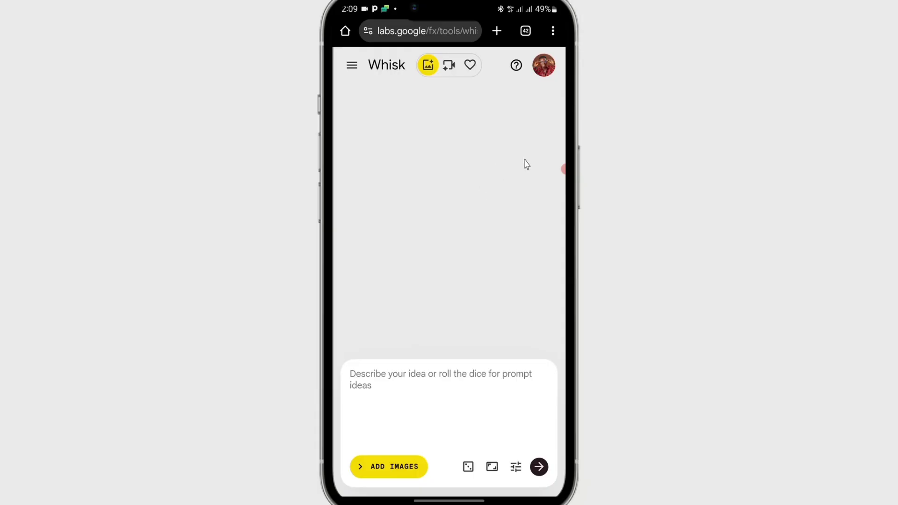
{"action": "left_click", "coordinate": [493, 468]}
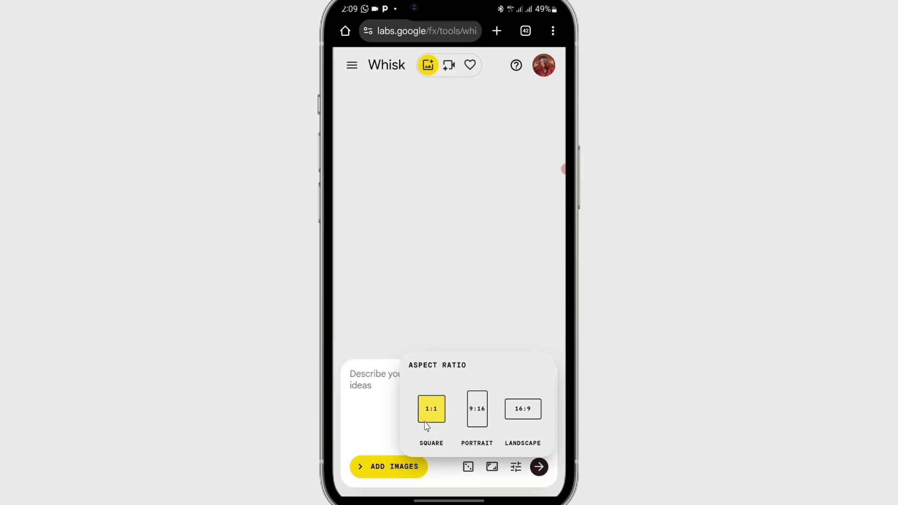
{"action": "left_click", "coordinate": [427, 426]}
- Paste the copied MD Gadgets flyer prompt into the idea box and submit it
{"action": "left_click", "coordinate": [377, 186]}
{"action": "left_click", "coordinate": [360, 146]}
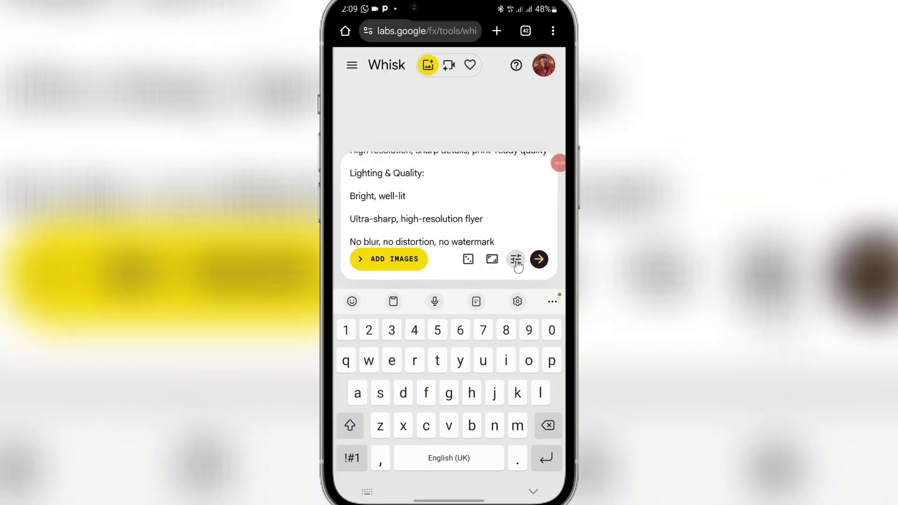
{"action": "left_click", "coordinate": [539, 259]}
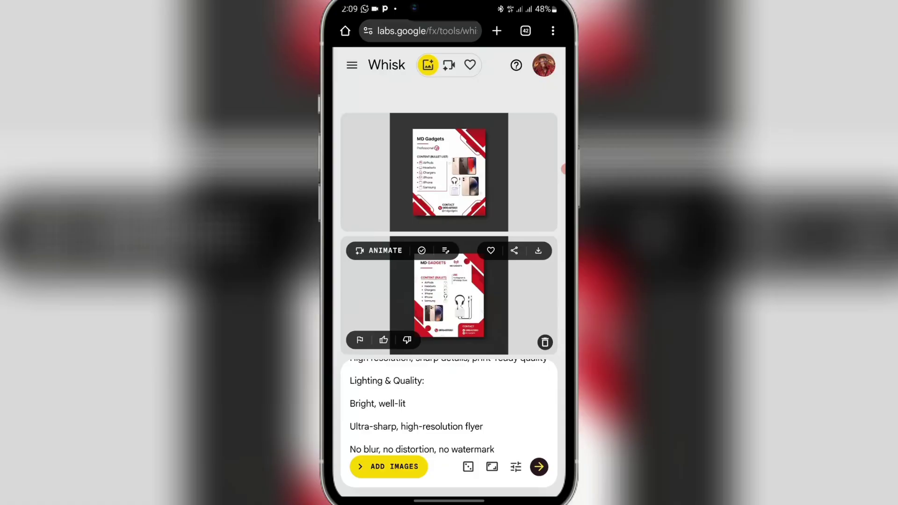
- Zoom in on each of the two red-and-white flyers, then return to the full view
{"action": "double_click", "coordinate": [458, 298]}
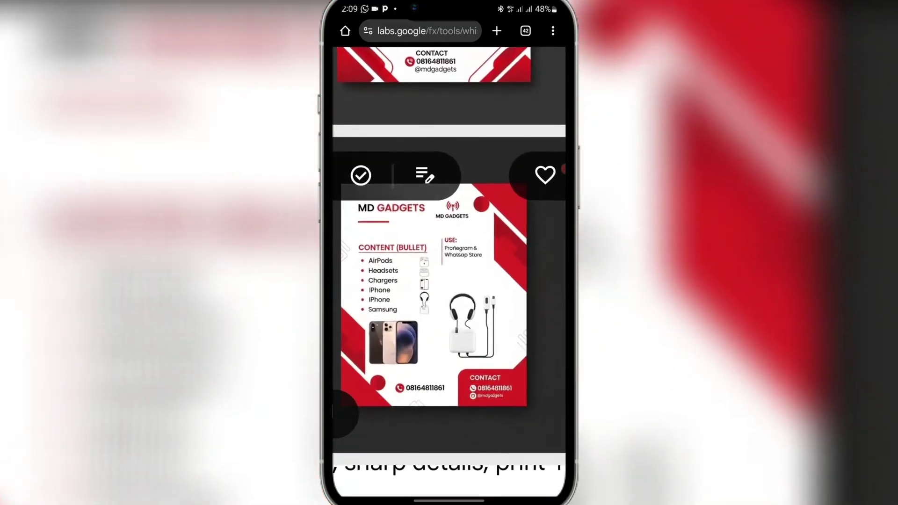
{"action": "double_click", "coordinate": [434, 295]}
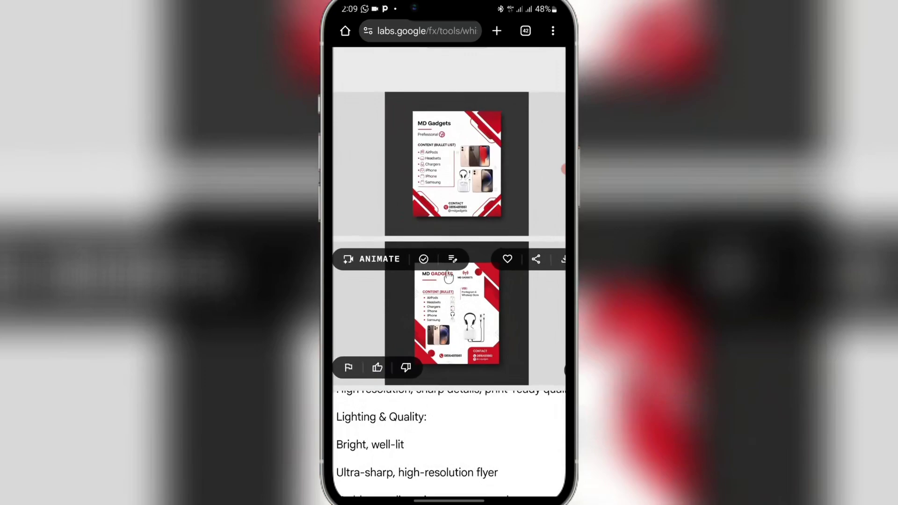
{"action": "mouse_move", "coordinate": [480, 182]}
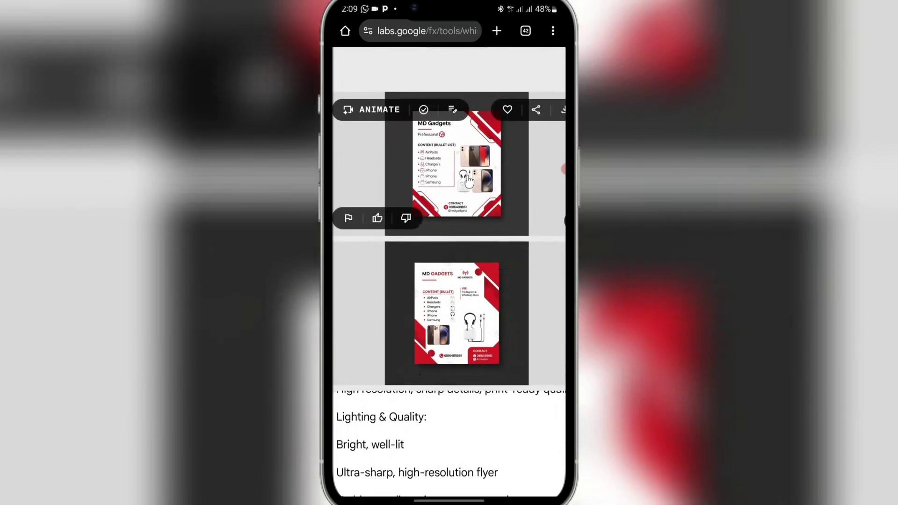
{"action": "double_click", "coordinate": [468, 182]}
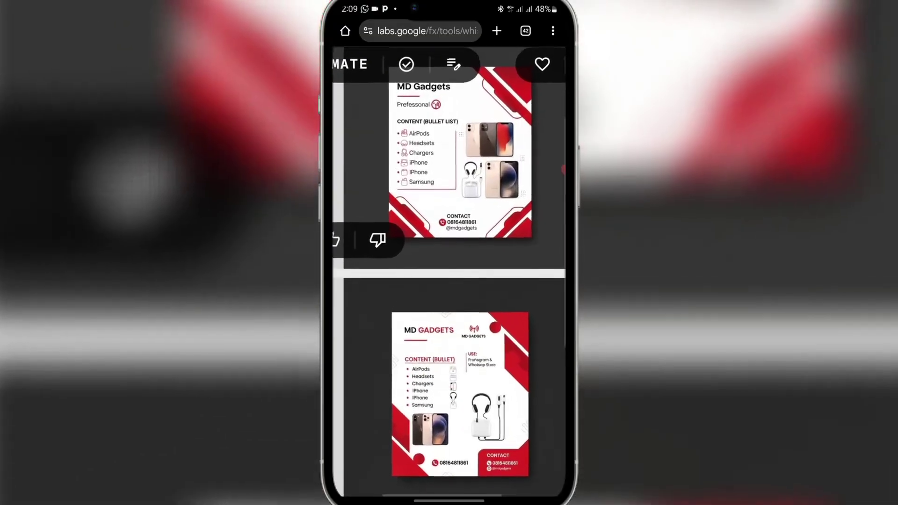
{"action": "double_click", "coordinate": [516, 136]}
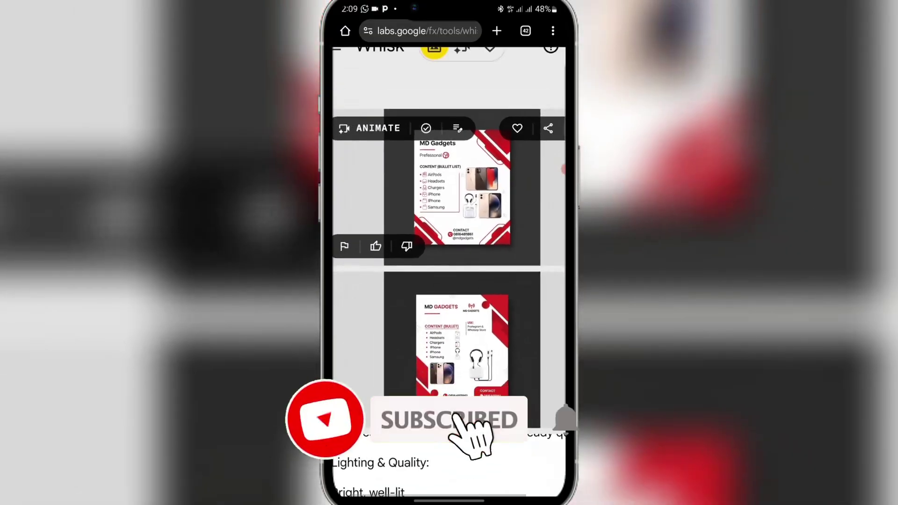
{"action": "double_click", "coordinate": [508, 139]}
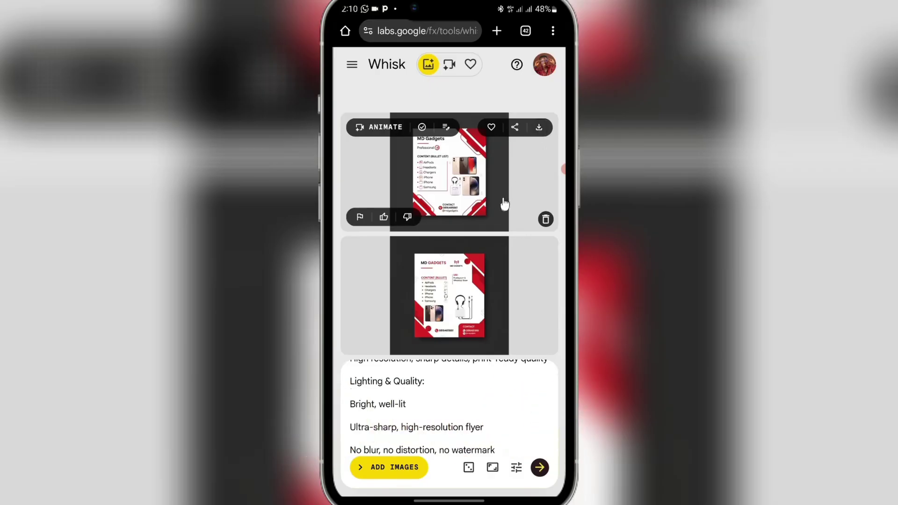
- Download the first flyer (238.60 KB), then regenerate two flyers in 9:16 Portrait format
{"action": "left_click", "coordinate": [538, 136]}
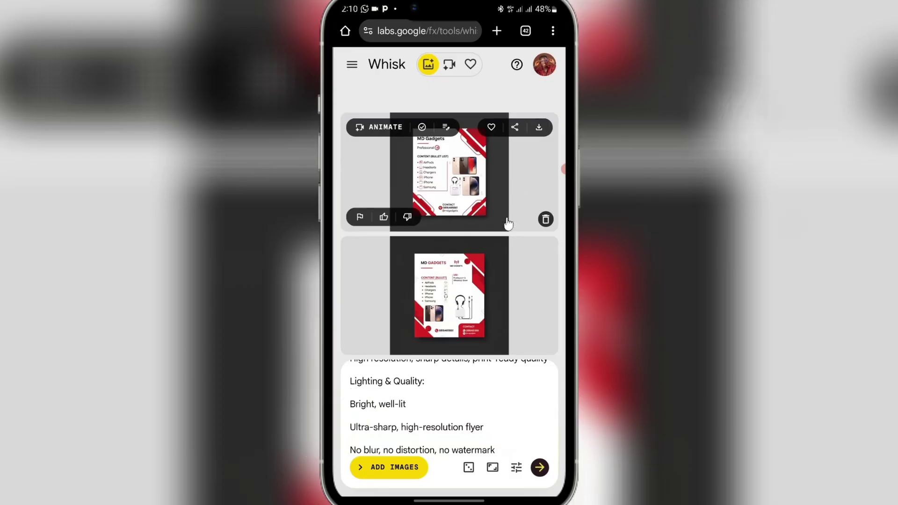
{"action": "left_click", "coordinate": [493, 468]}
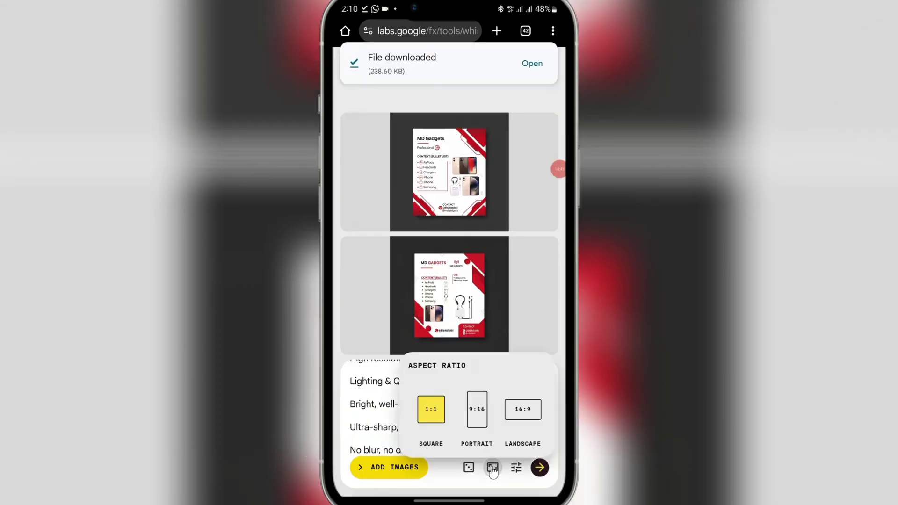
{"action": "left_click", "coordinate": [485, 428]}
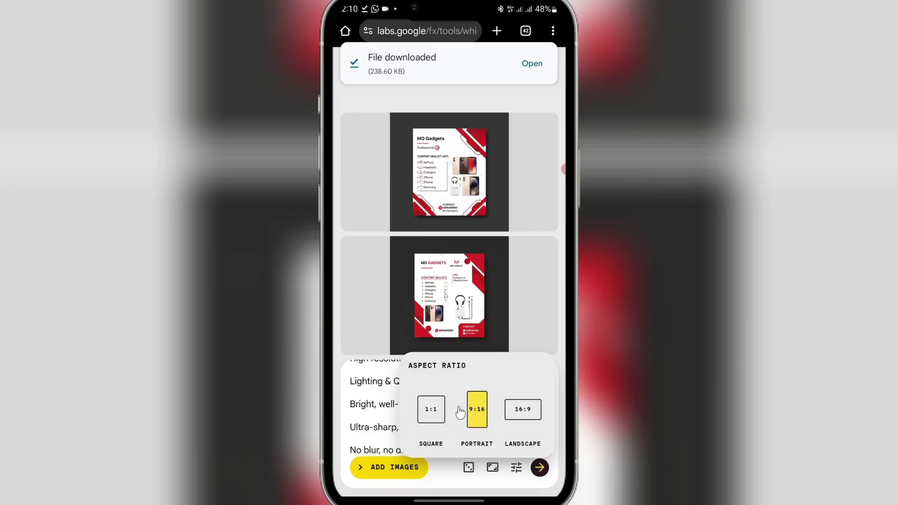
{"action": "left_click", "coordinate": [378, 403]}
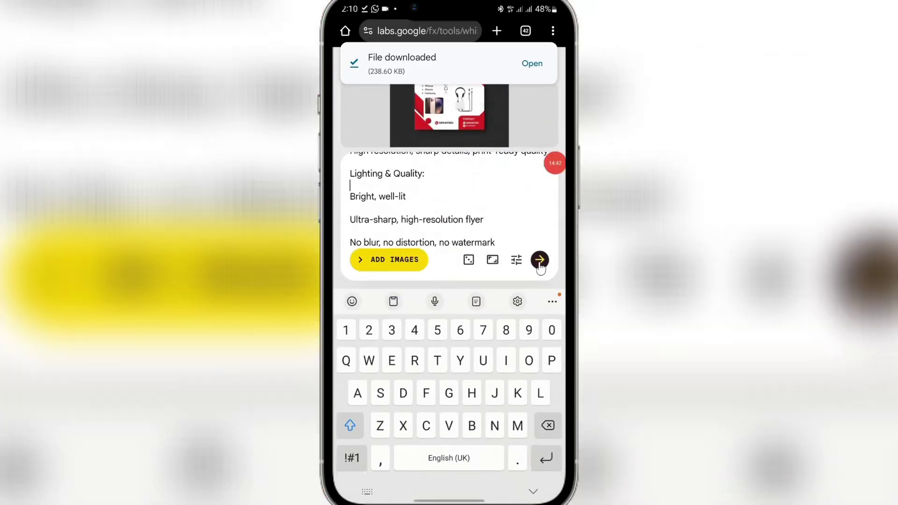
{"action": "left_click", "coordinate": [540, 269]}
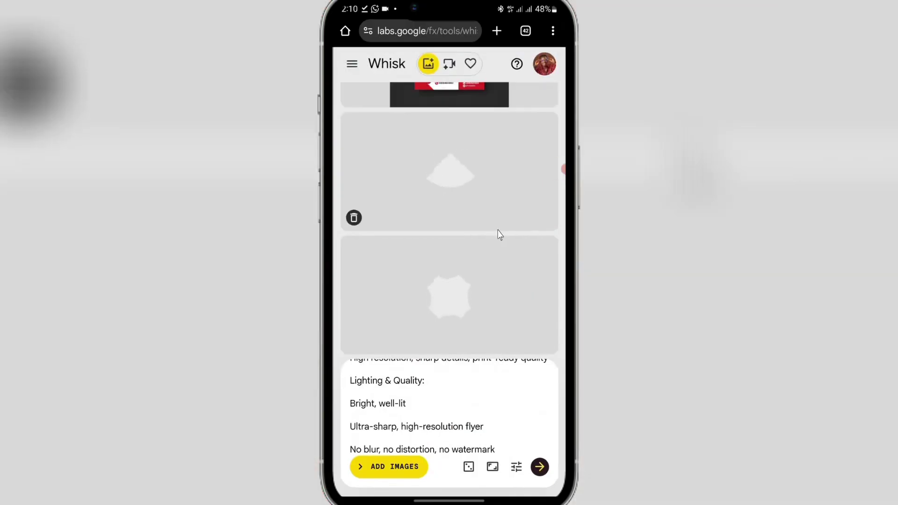
{"action": "scroll", "coordinate": [489, 133], "scroll_direction": "up", "scroll_amount": 2}
{"action": "scroll", "coordinate": [489, 135], "scroll_direction": "up", "scroll_amount": 2}
{"action": "scroll", "coordinate": [487, 135], "scroll_direction": "down", "scroll_amount": 4}
{"action": "scroll", "coordinate": [479, 159], "scroll_direction": "down", "scroll_amount": 1}
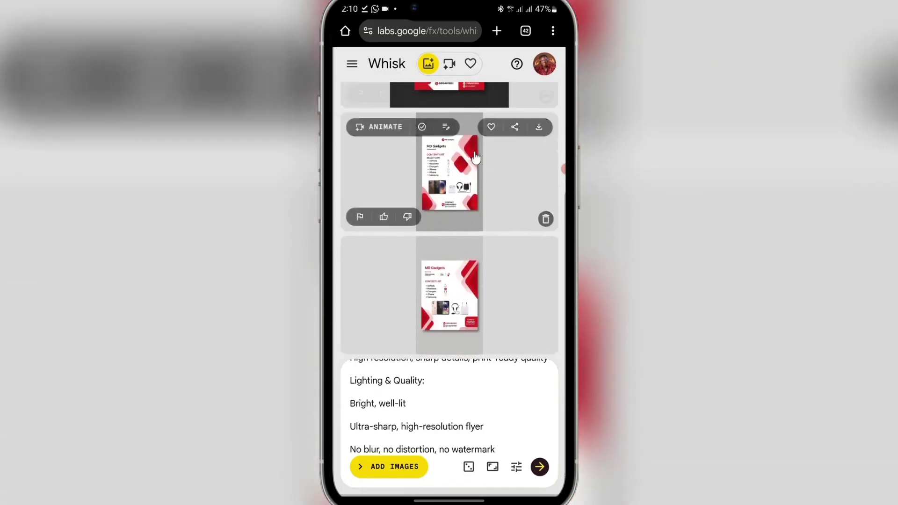
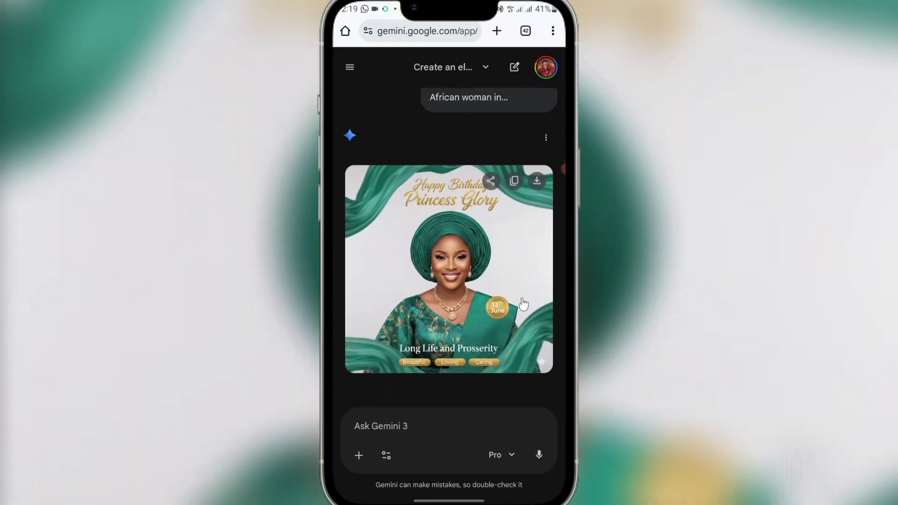
- Download the Gemini birthday flyer at full size and show the browser's open tabs
{"action": "scroll", "coordinate": [457, 335], "scroll_direction": "up", "scroll_amount": 1}
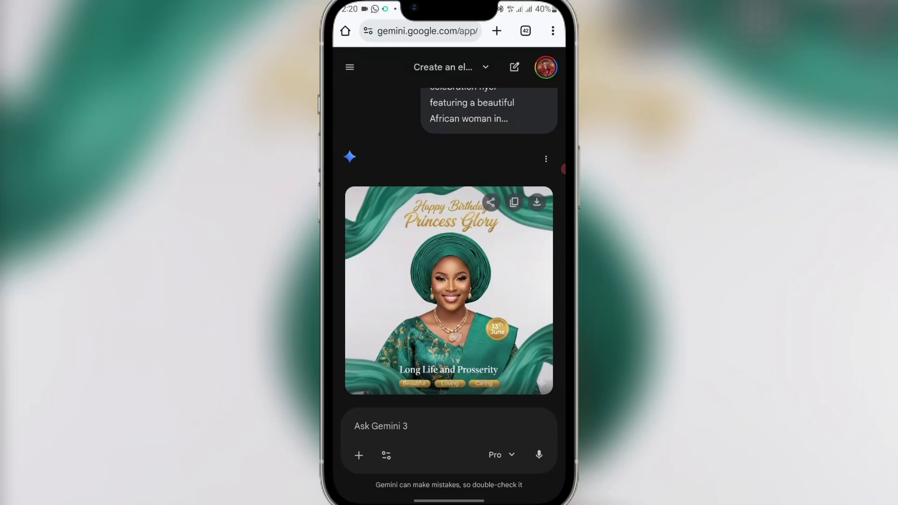
{"action": "scroll", "coordinate": [466, 350], "scroll_direction": "up", "scroll_amount": 2}
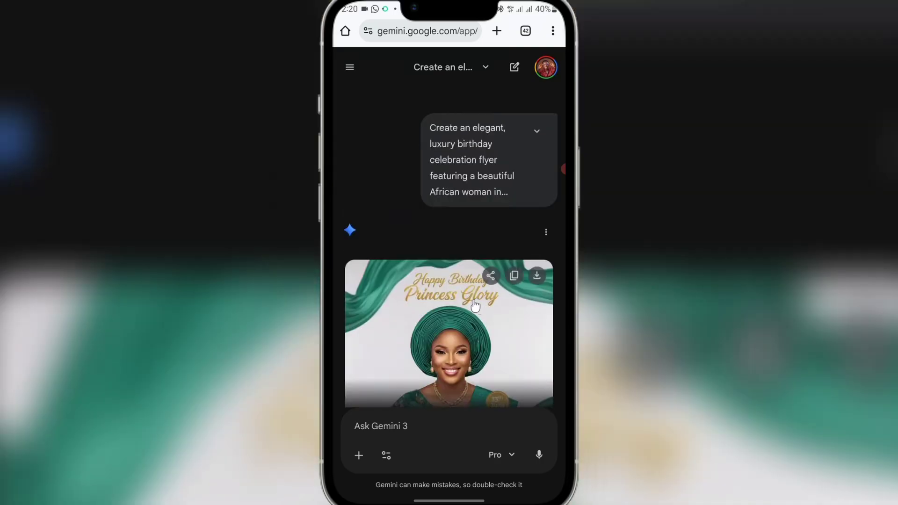
{"action": "scroll", "coordinate": [475, 306], "scroll_direction": "down", "scroll_amount": 3}
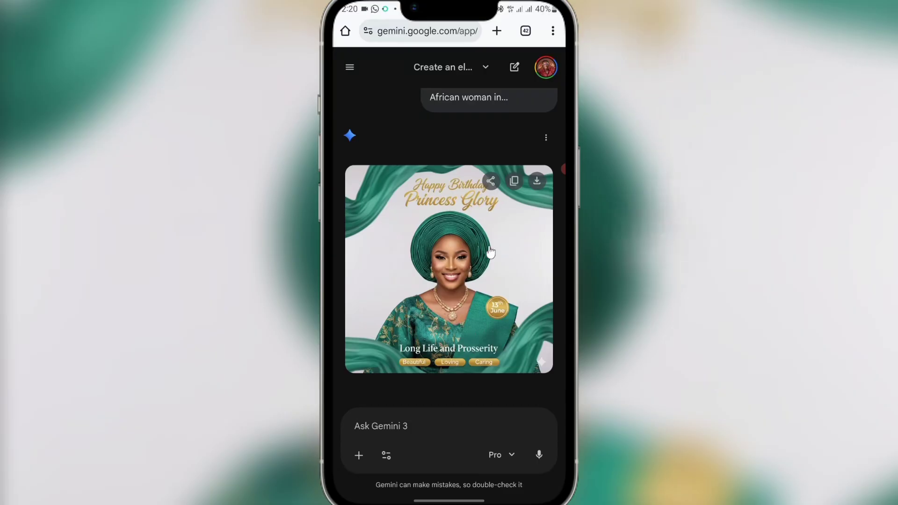
{"action": "left_click", "coordinate": [537, 183]}
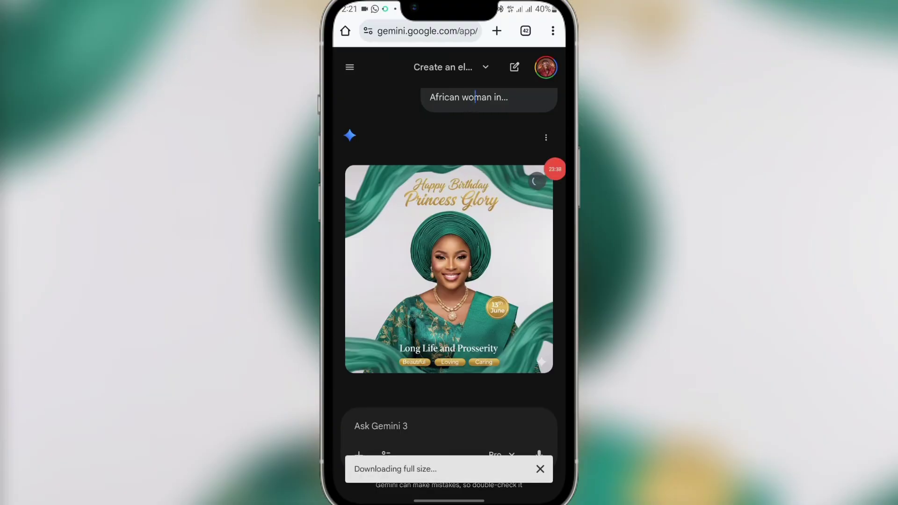
{"action": "left_click", "coordinate": [525, 31]}
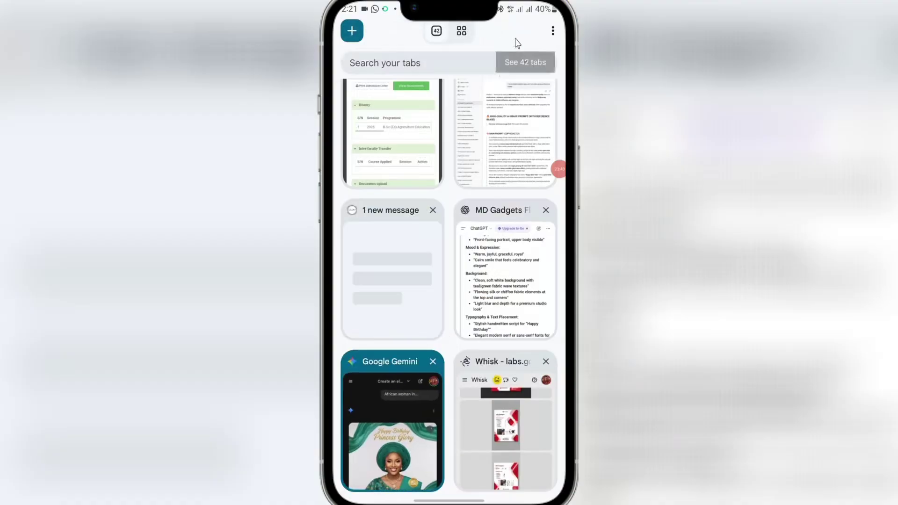
- In ChatGPT, draft a request to modify the reference-image flyer, changing the celebrant's name and date to 6th Dec
{"action": "left_click", "coordinate": [502, 260]}
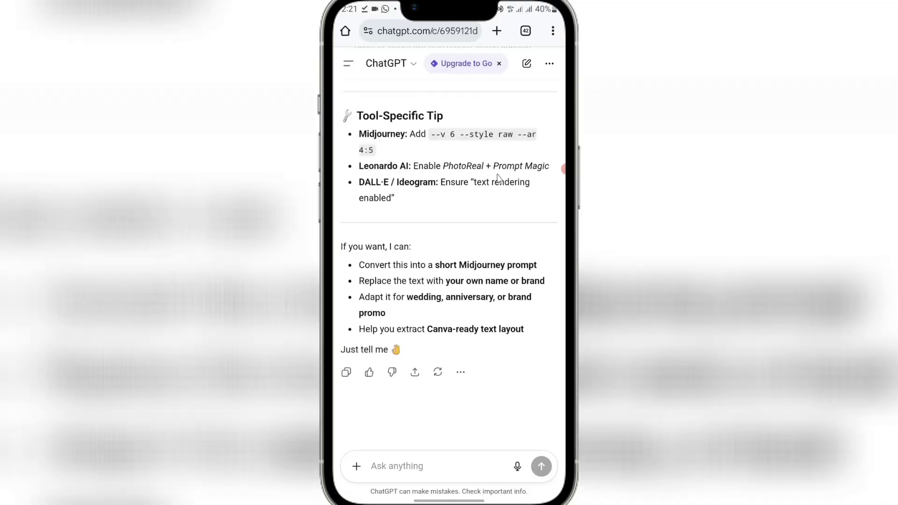
{"action": "left_click", "coordinate": [371, 466]}
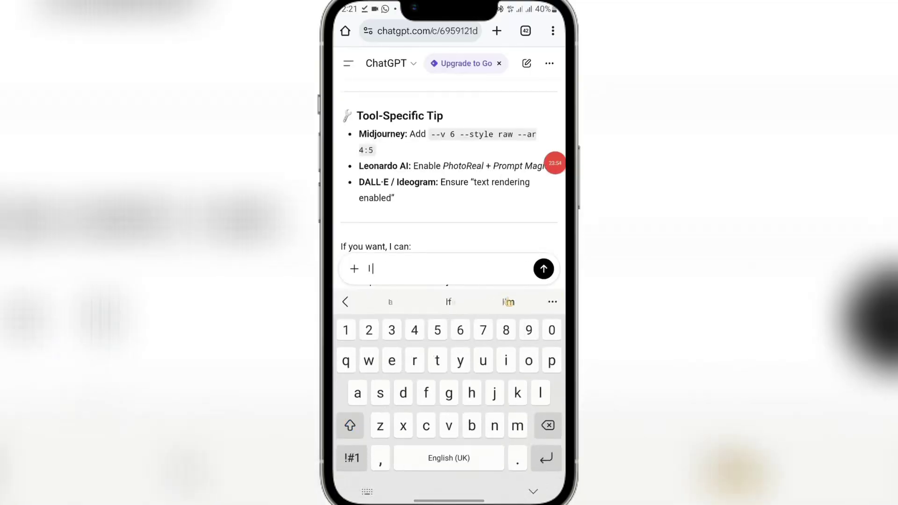
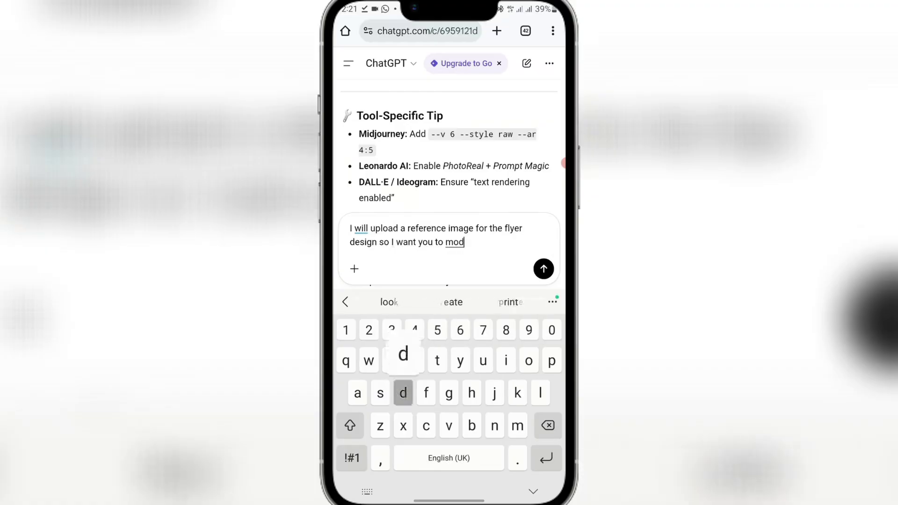
{"action": "key", "text": "BackSpace"}
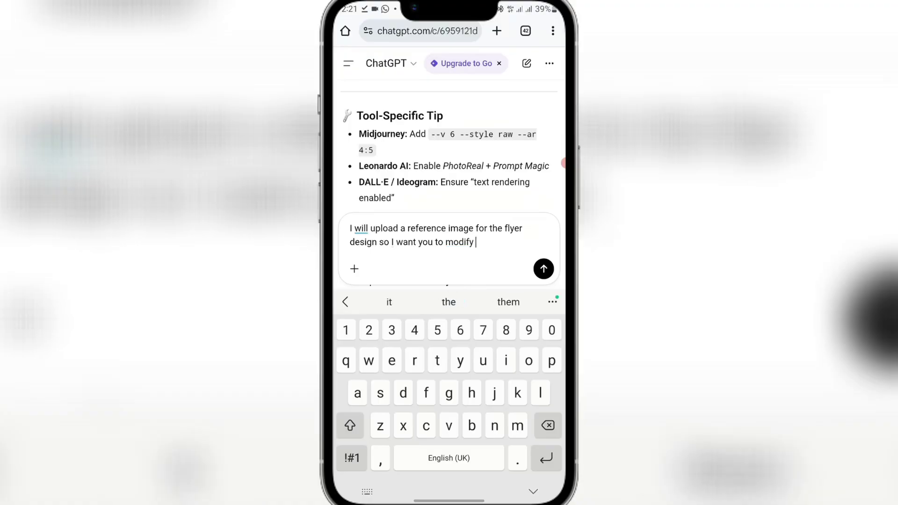
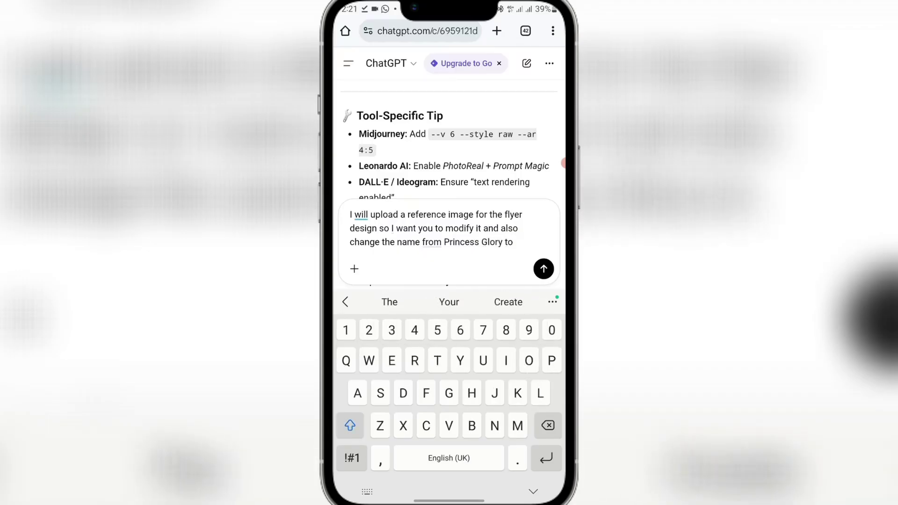
{"action": "key", "text": "shift"}
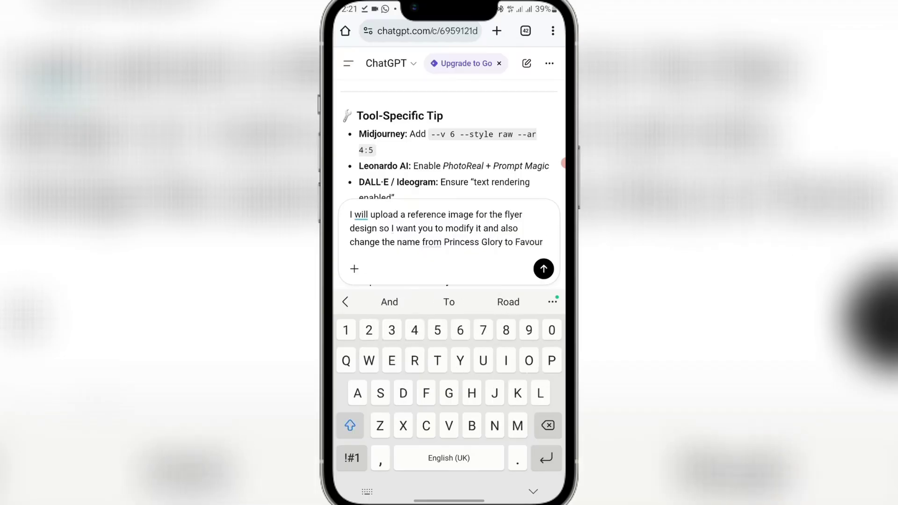
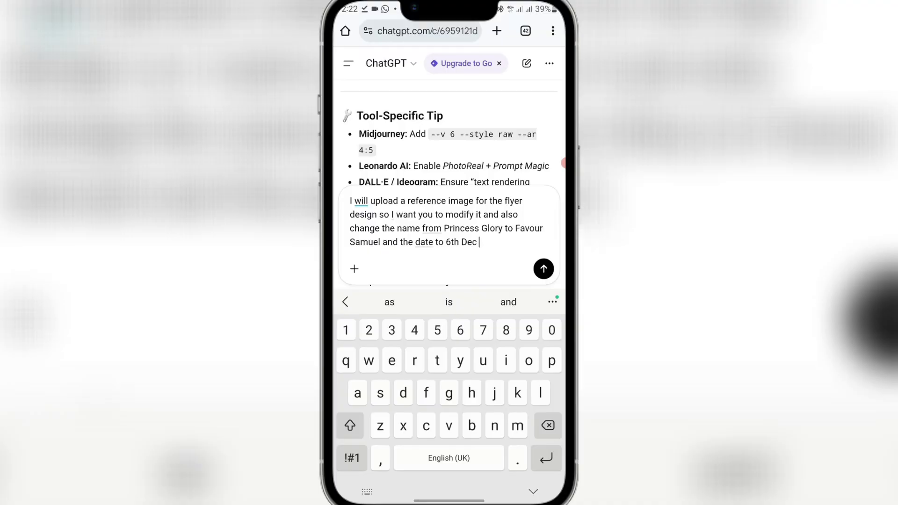
- Change 'modify it' to 'modify the prompt' and review the drafted message
{"action": "left_click", "coordinate": [479, 229]}
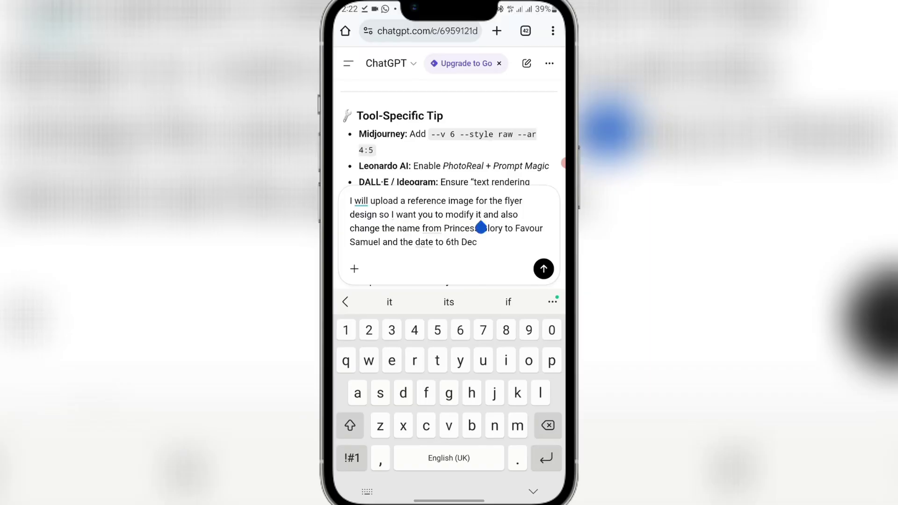
{"action": "left_click", "coordinate": [481, 214]}
{"action": "key", "text": "BackSpace"}
{"action": "key", "text": "BackSpace"}
{"action": "type", "text": "the pr"}
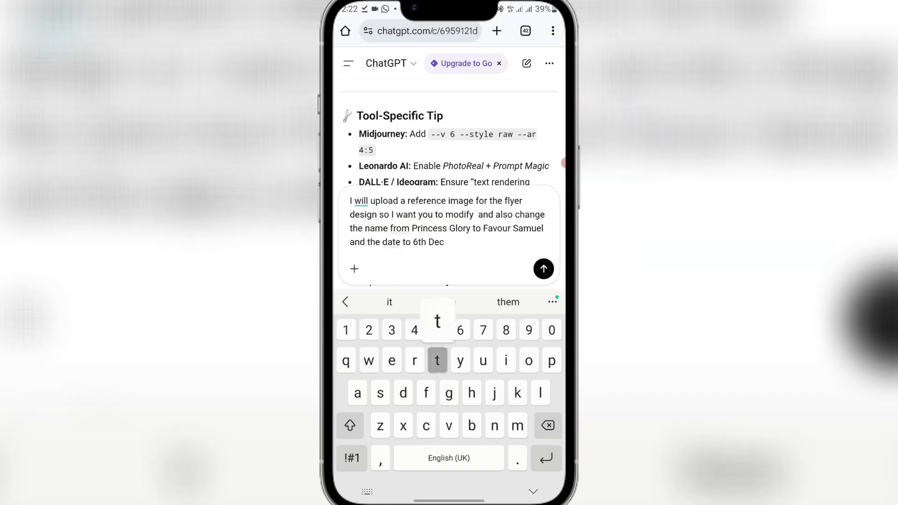
{"action": "type", "text": "ompt"}
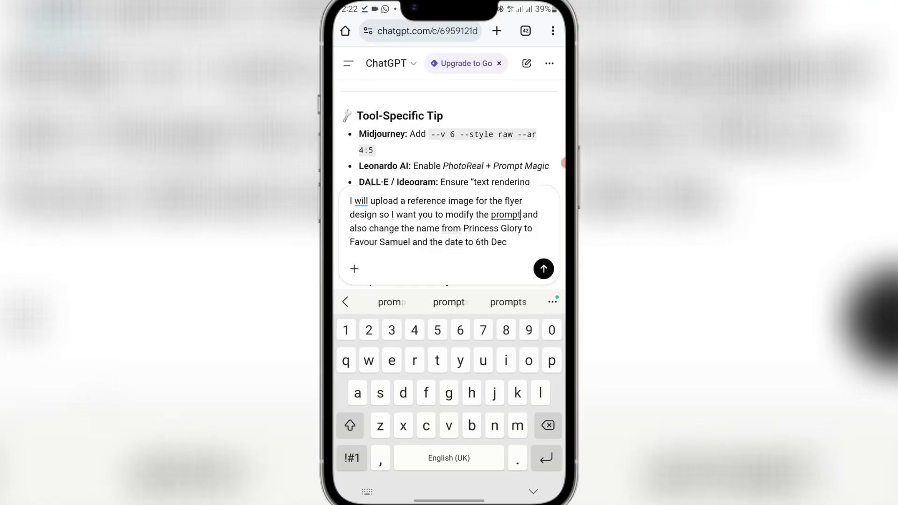
{"action": "left_click", "coordinate": [469, 215]}
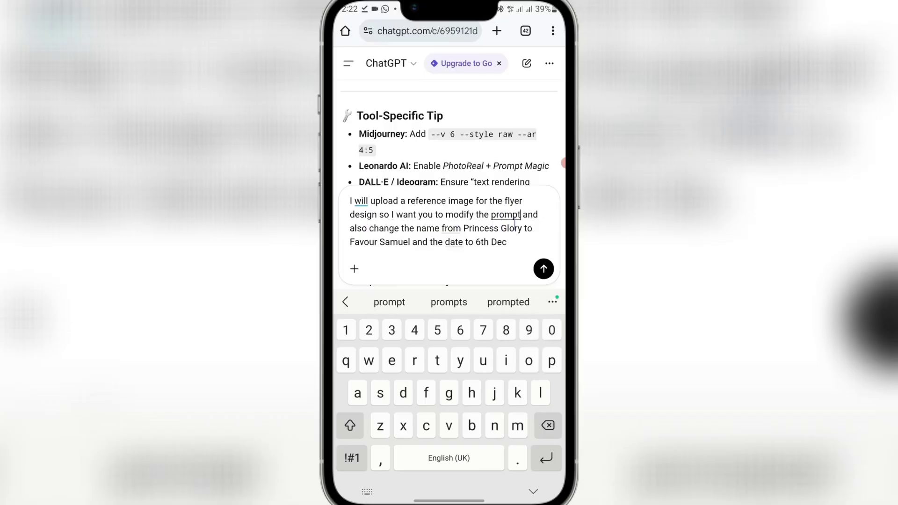
{"action": "left_click", "coordinate": [432, 228]}
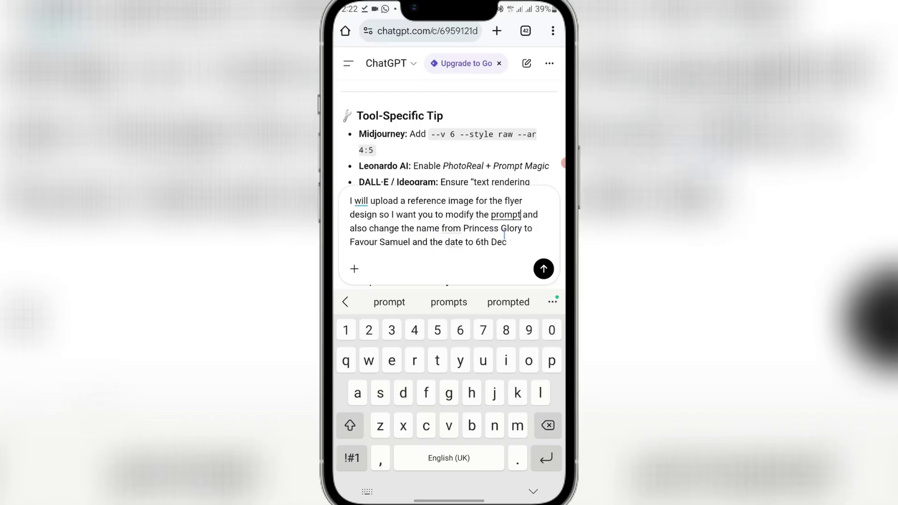
{"action": "left_click", "coordinate": [425, 242]}
{"action": "left_click", "coordinate": [478, 242]}
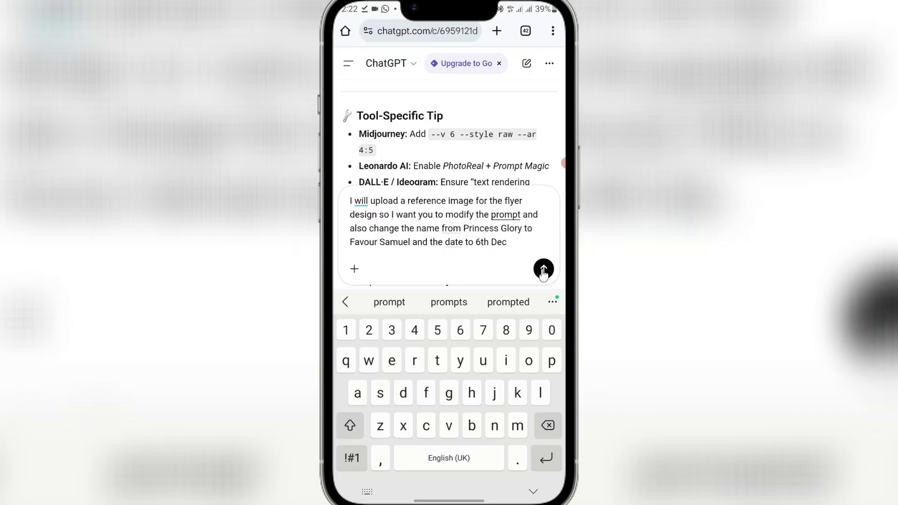
{"action": "right_click", "coordinate": [540, 272]}
{"action": "scroll", "coordinate": [486, 267], "scroll_direction": "down", "scroll_amount": 3}
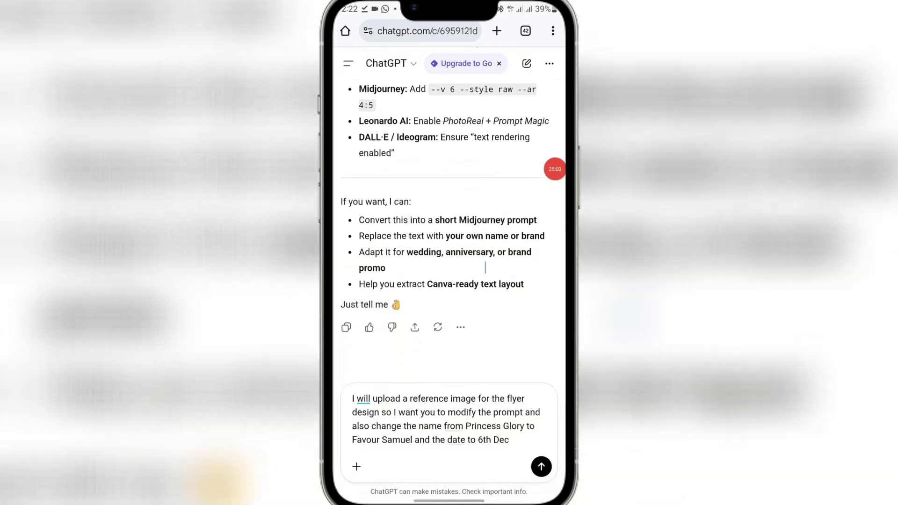
- Send the request and read through ChatGPT's refined flyer prompt with the 6th Dec date
{"action": "left_click", "coordinate": [542, 467]}
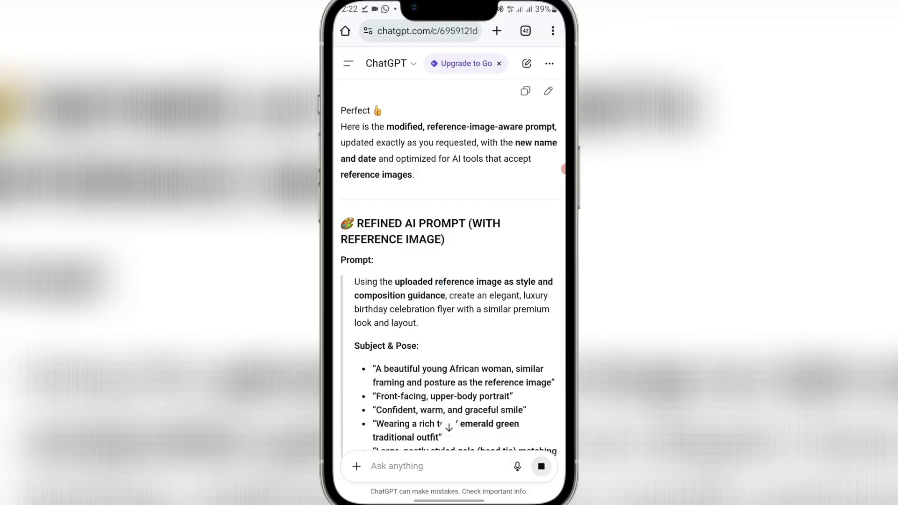
{"action": "scroll", "coordinate": [450, 266], "scroll_direction": "down", "scroll_amount": 6}
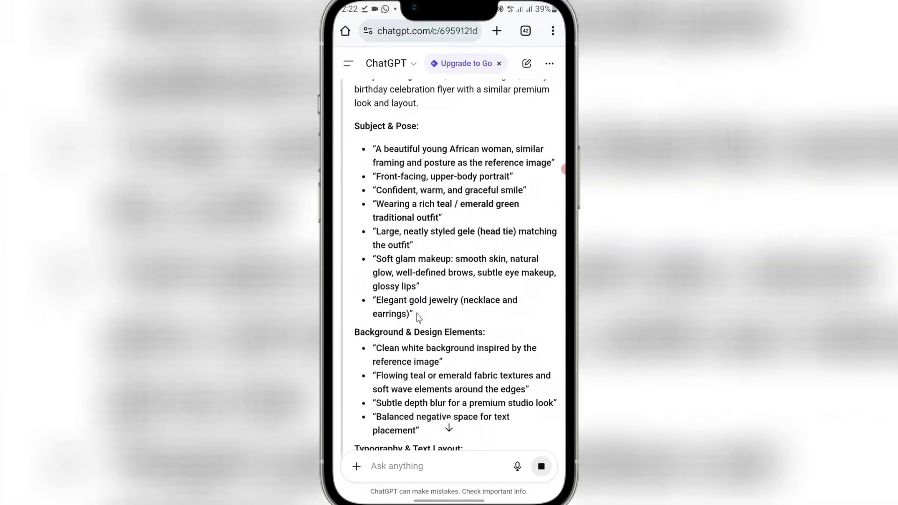
{"action": "scroll", "coordinate": [423, 313], "scroll_direction": "down", "scroll_amount": 6}
{"action": "scroll", "coordinate": [426, 314], "scroll_direction": "up", "scroll_amount": 14}
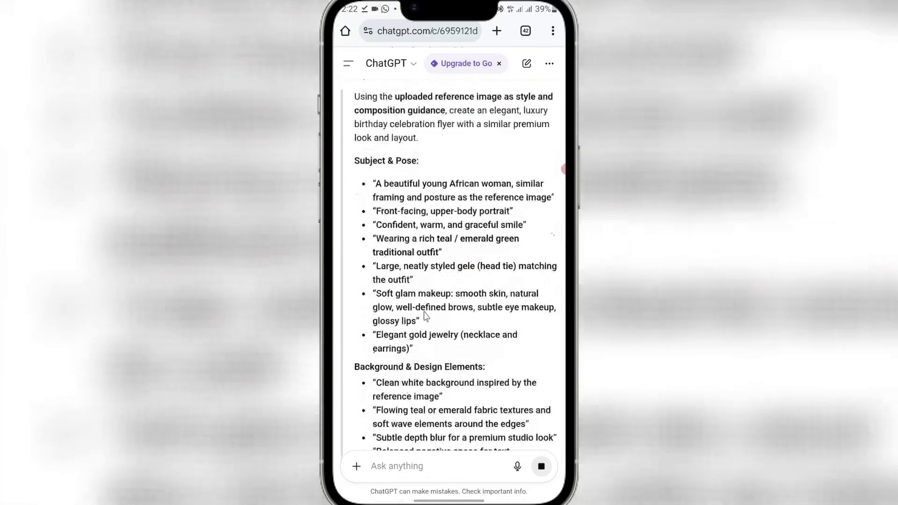
{"action": "scroll", "coordinate": [426, 313], "scroll_direction": "down", "scroll_amount": 3}
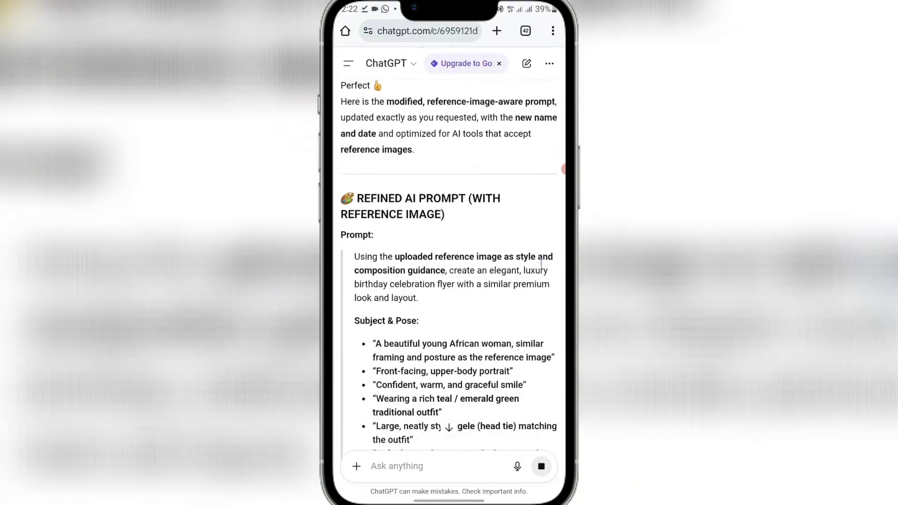
{"action": "scroll", "coordinate": [514, 288], "scroll_direction": "down", "scroll_amount": 2}
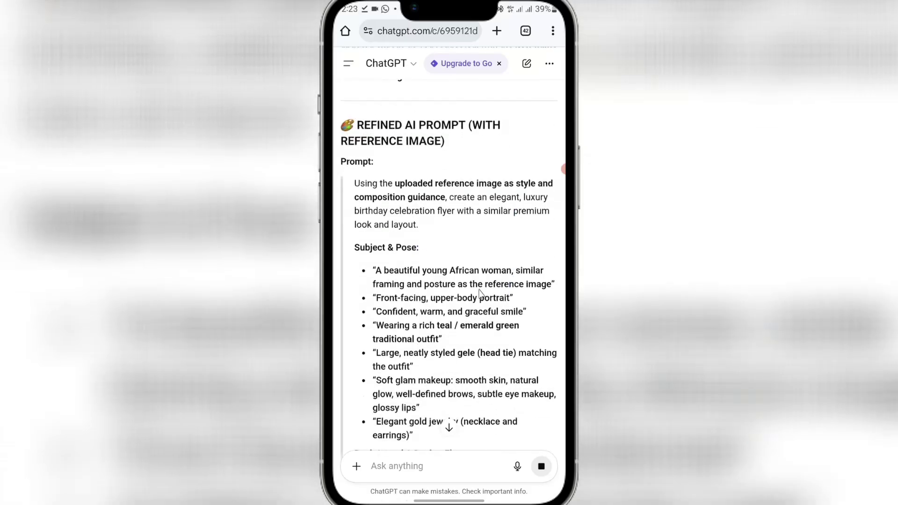
{"action": "scroll", "coordinate": [480, 295], "scroll_direction": "down", "scroll_amount": 2}
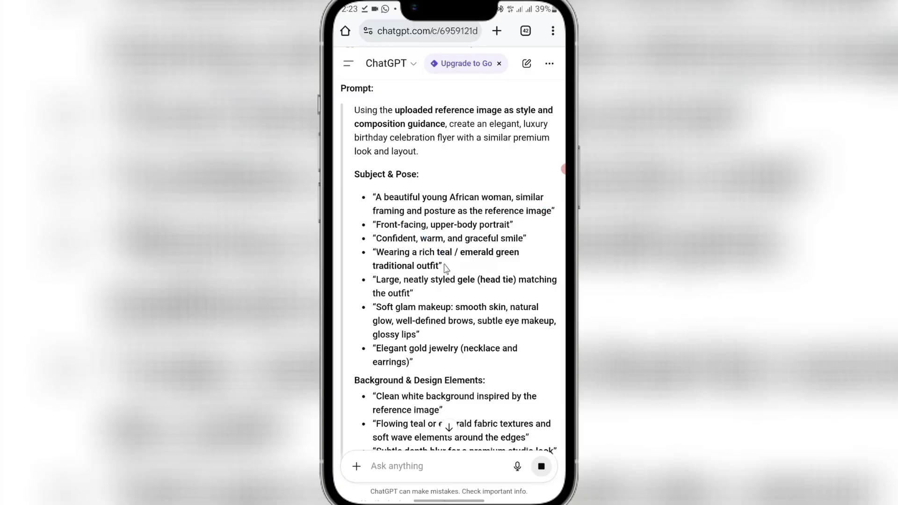
{"action": "scroll", "coordinate": [446, 268], "scroll_direction": "down", "scroll_amount": 10}
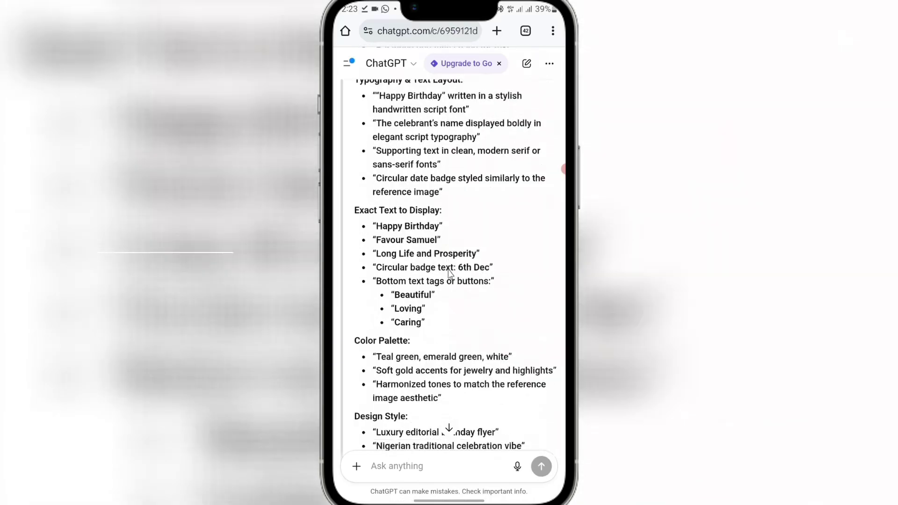
{"action": "scroll", "coordinate": [449, 273], "scroll_direction": "down", "scroll_amount": 9}
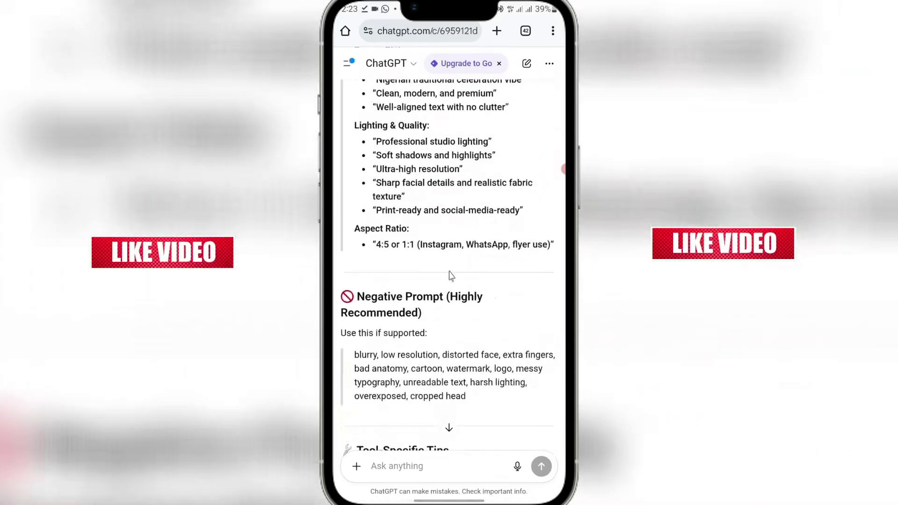
{"action": "scroll", "coordinate": [449, 275], "scroll_direction": "down", "scroll_amount": 2}
{"action": "scroll", "coordinate": [454, 276], "scroll_direction": "down", "scroll_amount": 7}
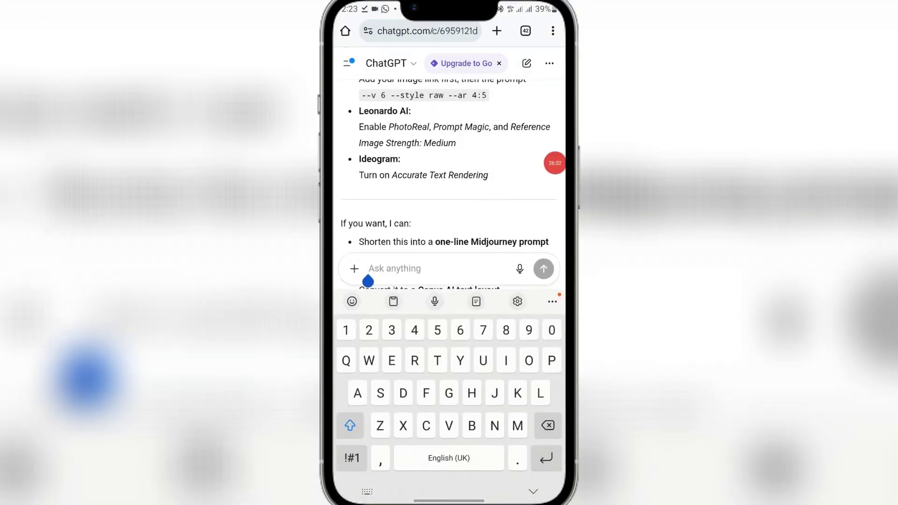
- Send the follow-up 'Also maintain the cloth she is putting on'
{"action": "type", "text": "The"}
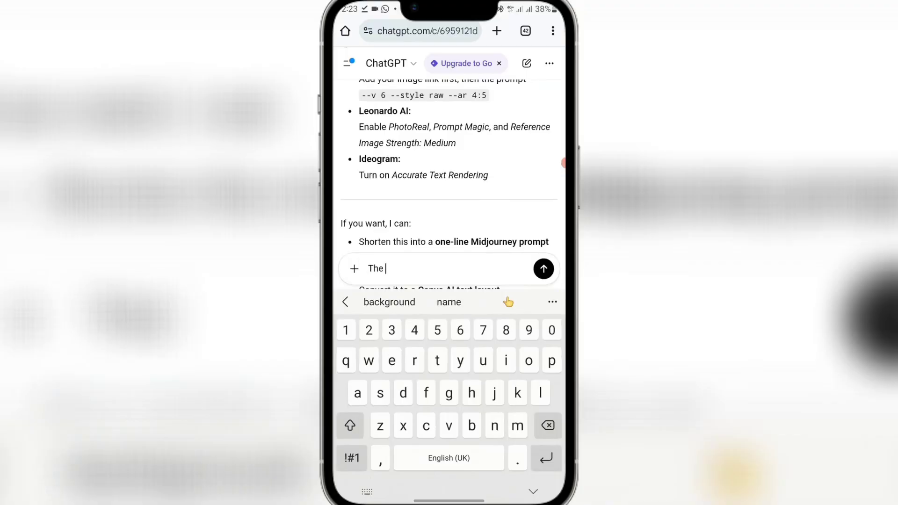
{"action": "key", "text": "BackSpace"}
{"action": "key", "text": "BackSpace"}
{"action": "key", "text": "BackSpace"}
{"action": "left_click", "coordinate": [457, 278]}
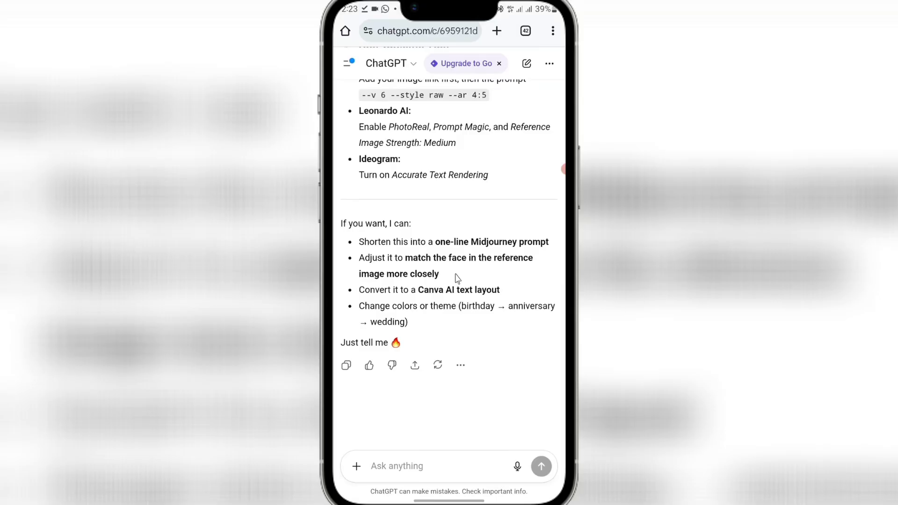
{"action": "left_click", "coordinate": [371, 466]}
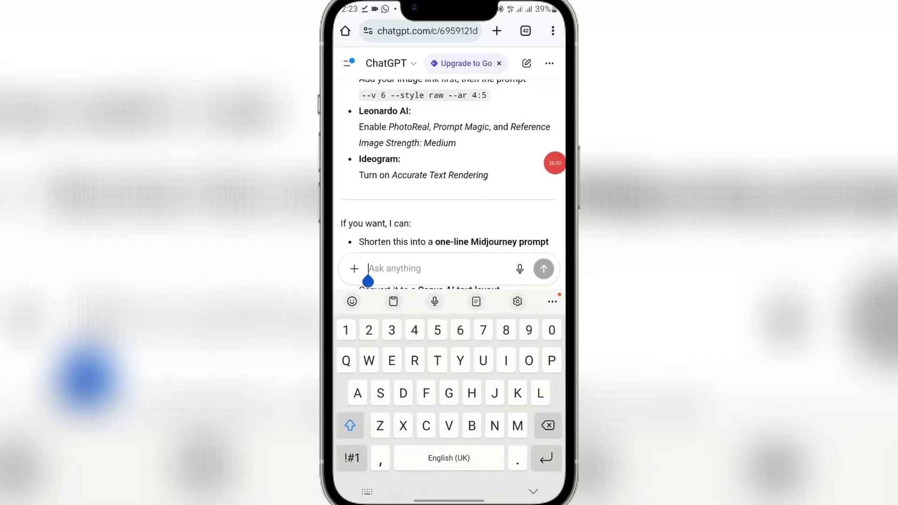
{"action": "type", "text": "The"}
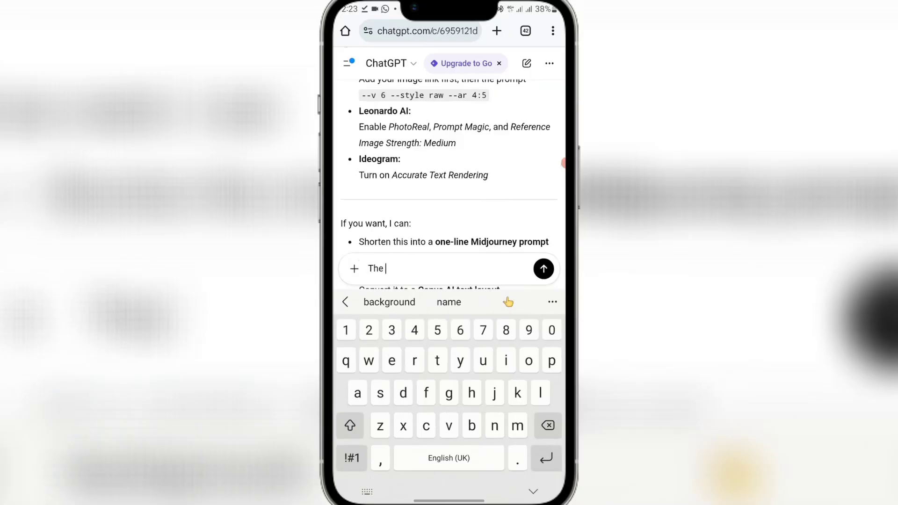
{"action": "key", "text": "BackSpace"}
{"action": "key", "text": "BackSpace"}
{"action": "key", "text": "BackSpace"}
{"action": "type", "text": "Also"}
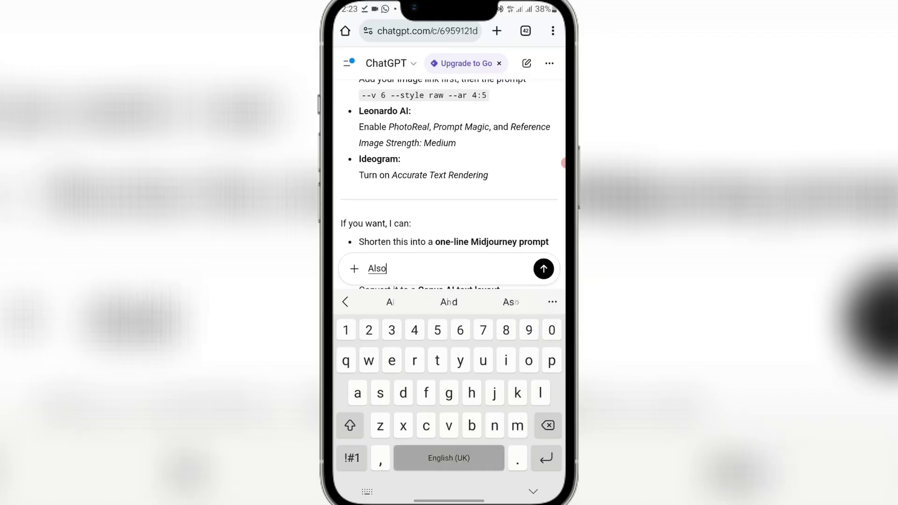
{"action": "type", "text": " maintain th"}
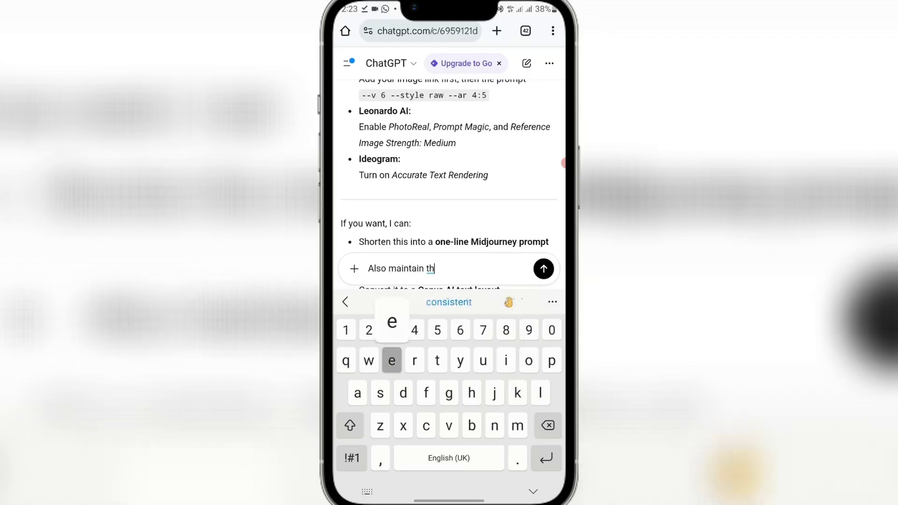
{"action": "type", "text": "e clith"}
{"action": "key", "text": "BackSpace"}
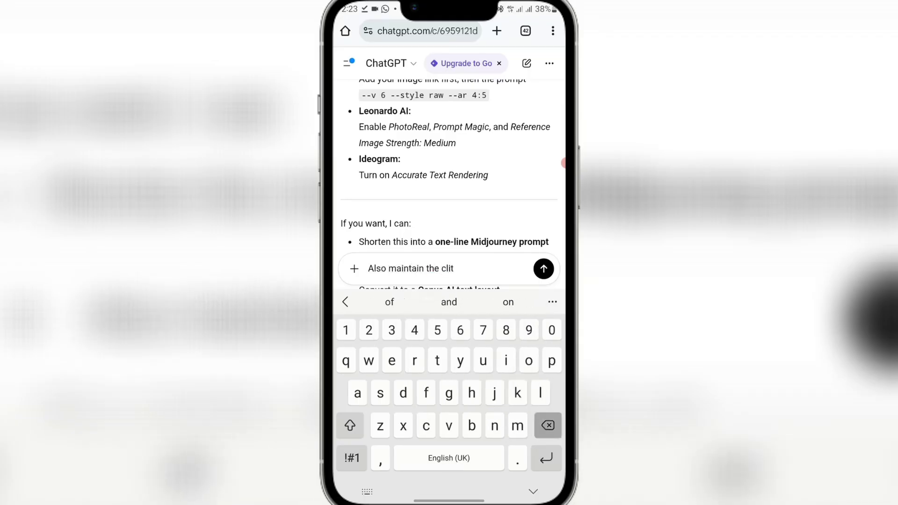
{"action": "type", "text": "oth sh"}
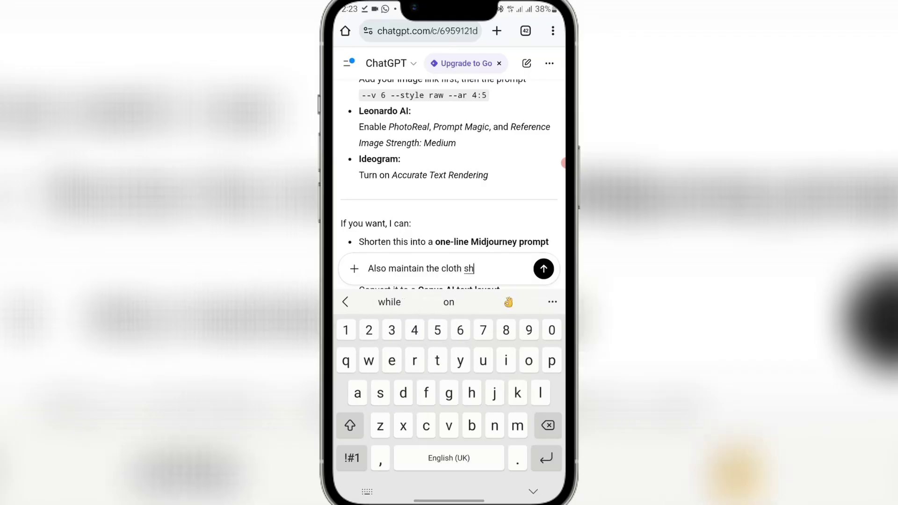
{"action": "type", "text": "e is putting "}
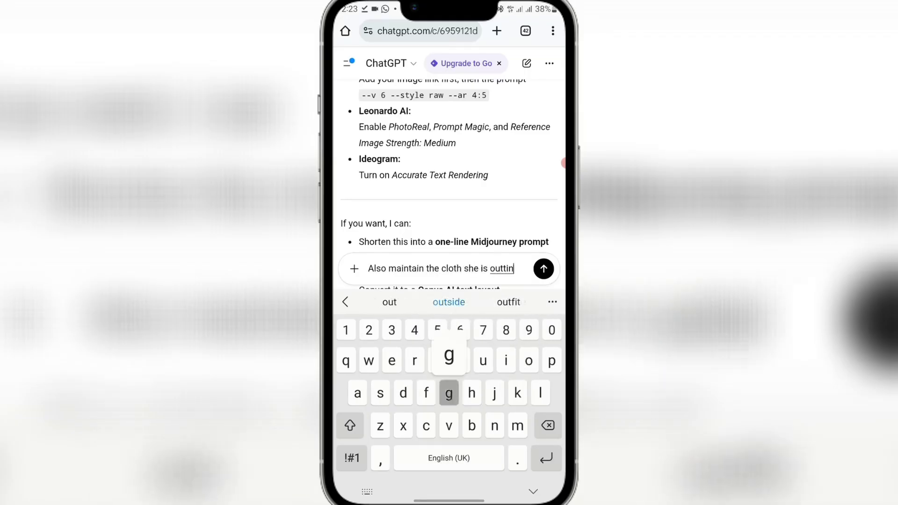
{"action": "type", "text": "on"}
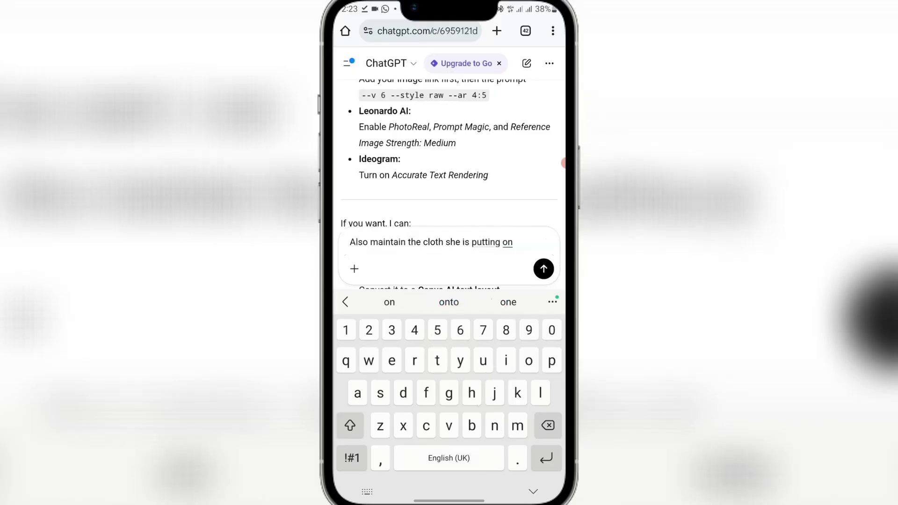
{"action": "left_click", "coordinate": [544, 268]}
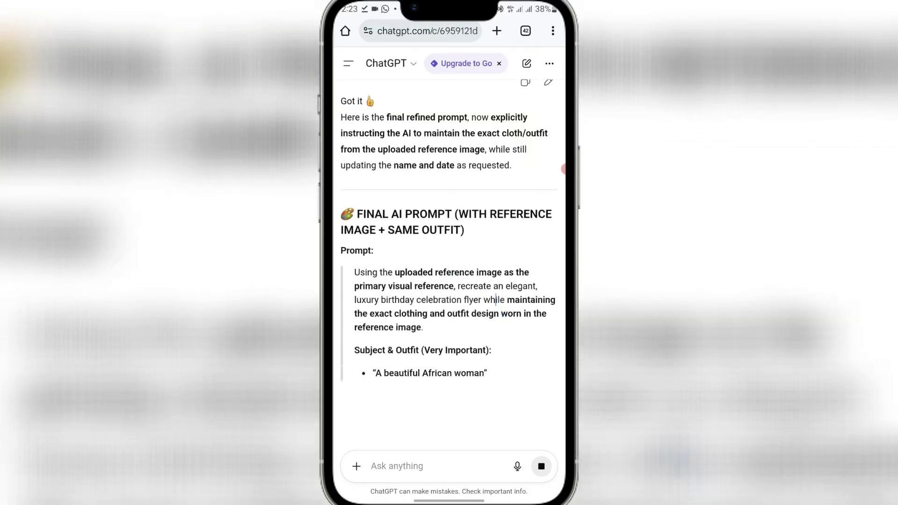
- Select the opening paragraph of ChatGPT's final outfit-preserving flyer prompt
{"action": "scroll", "coordinate": [449, 253], "scroll_direction": "up", "scroll_amount": 10}
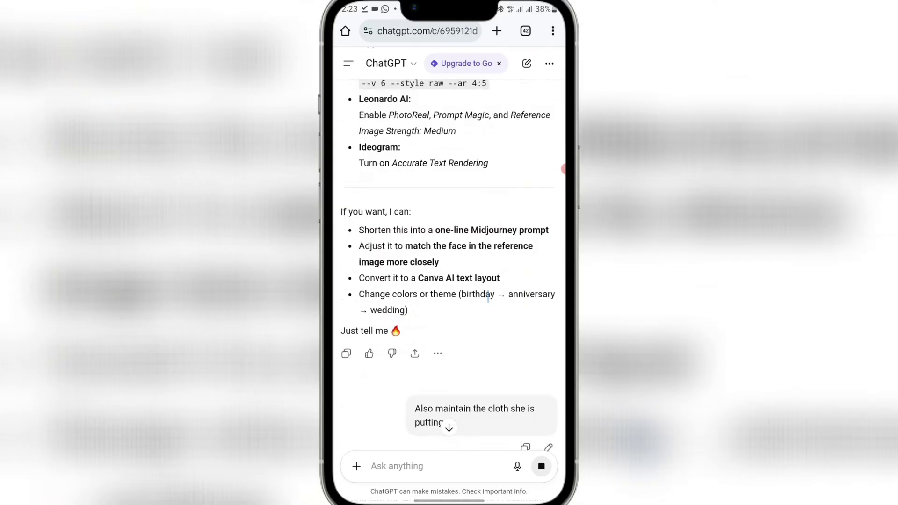
{"action": "scroll", "coordinate": [485, 304], "scroll_direction": "down", "scroll_amount": 5}
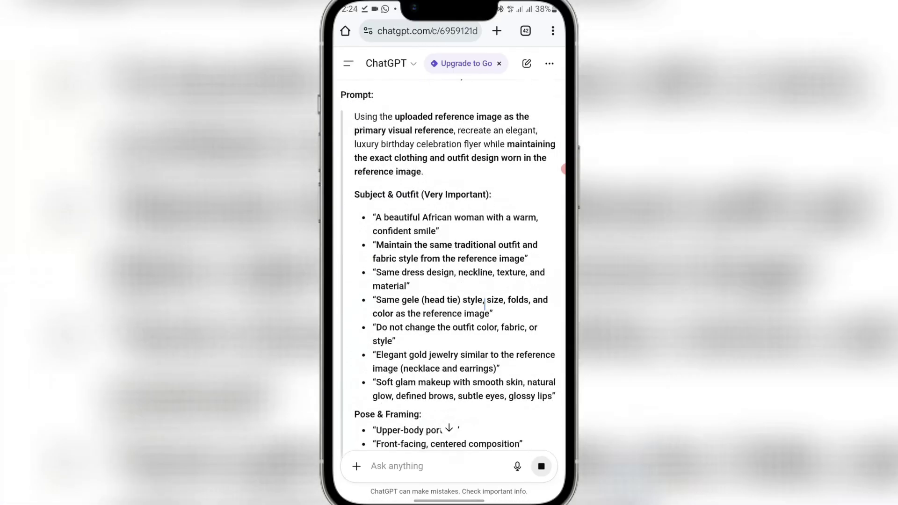
{"action": "scroll", "coordinate": [485, 304], "scroll_direction": "down", "scroll_amount": 7}
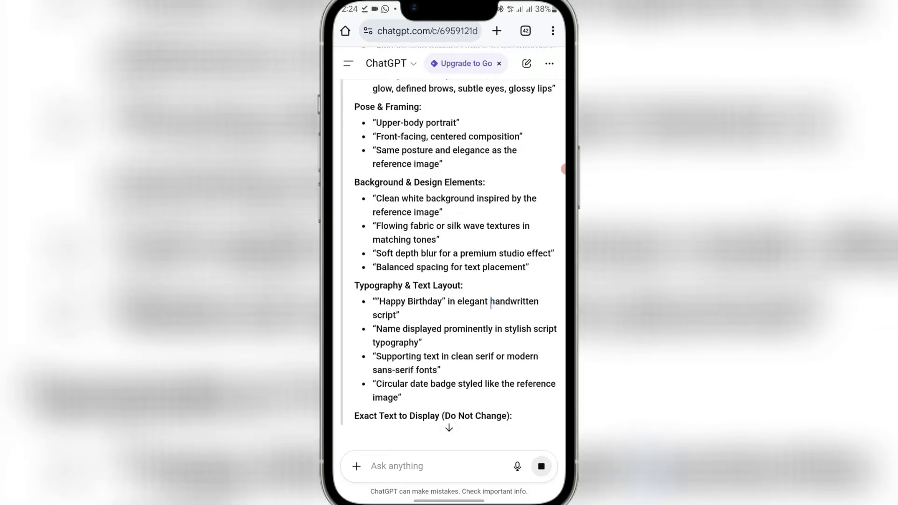
{"action": "scroll", "coordinate": [491, 303], "scroll_direction": "up", "scroll_amount": 1}
{"action": "scroll", "coordinate": [492, 303], "scroll_direction": "down", "scroll_amount": 2}
{"action": "scroll", "coordinate": [469, 321], "scroll_direction": "up", "scroll_amount": 8}
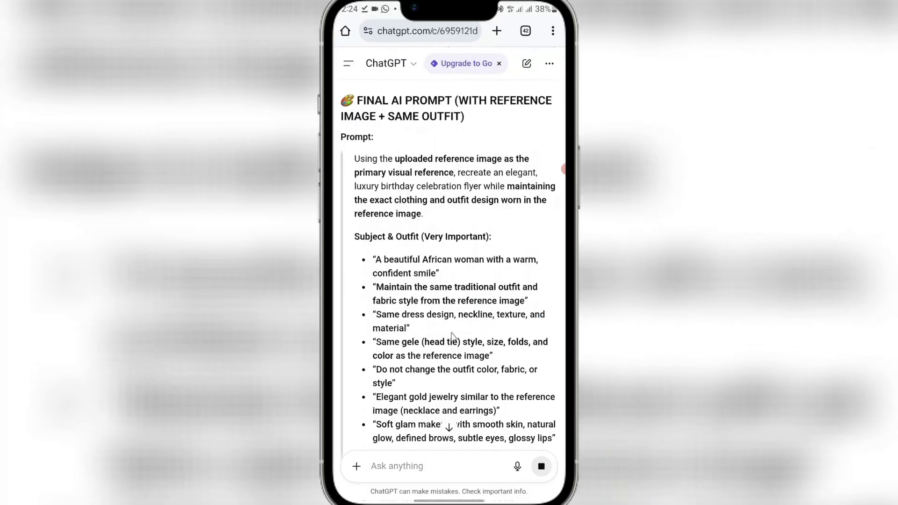
{"action": "scroll", "coordinate": [423, 316], "scroll_direction": "up", "scroll_amount": 2}
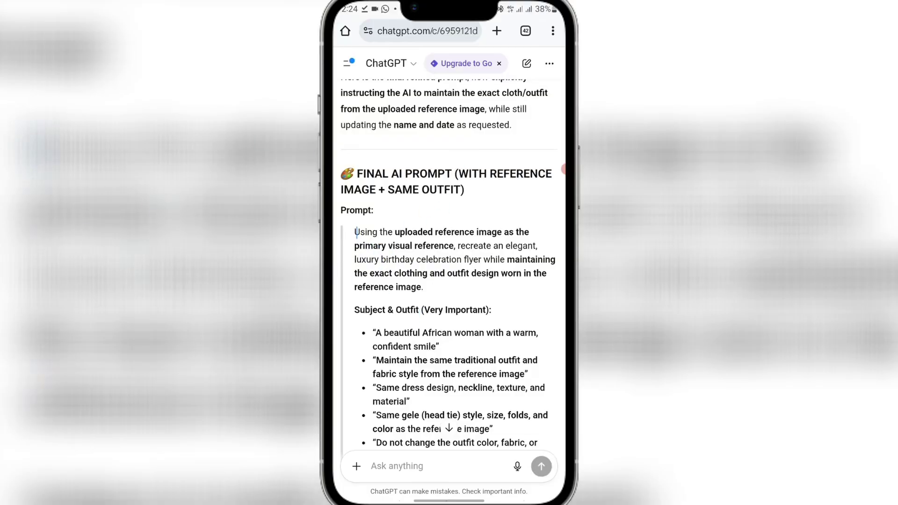
{"action": "left_click_drag", "start_coordinate": [355, 232], "coordinate": [423, 287]}
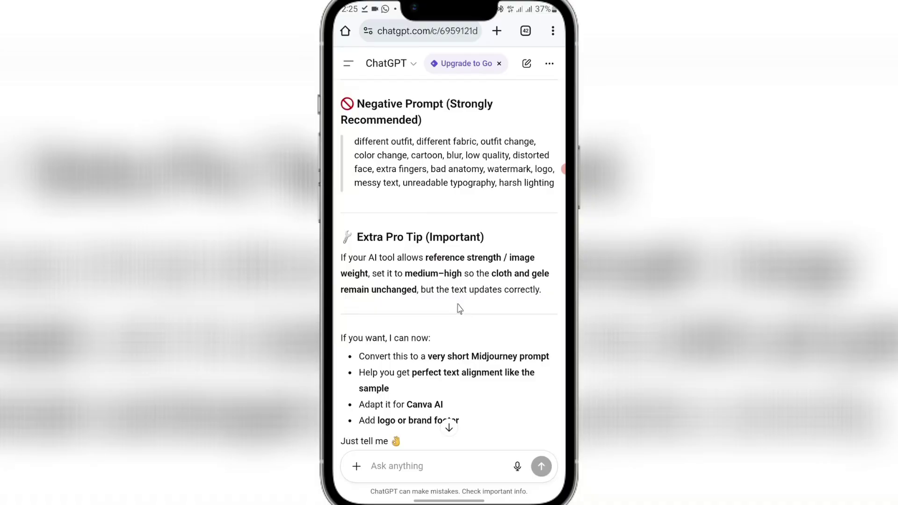
- Bring up the phone's recent-apps view
{"action": "scroll", "coordinate": [459, 308], "scroll_direction": "down", "scroll_amount": 1}
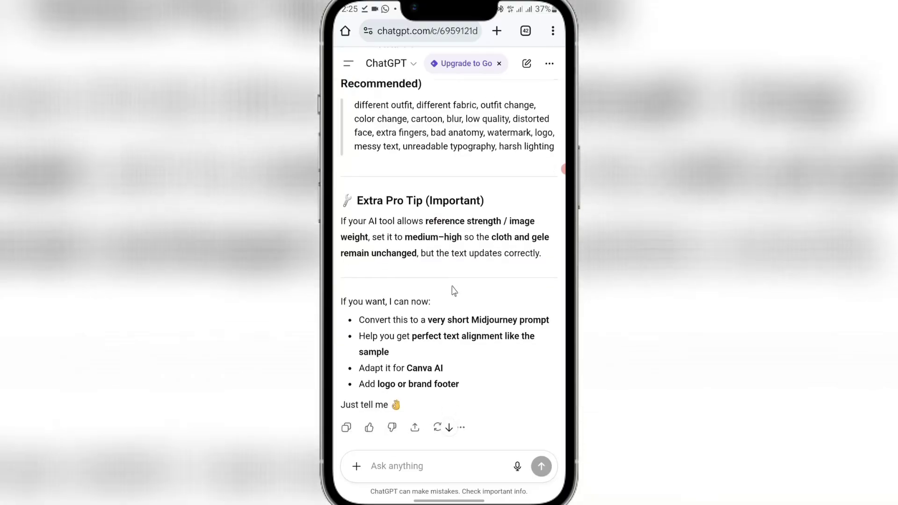
{"action": "scroll", "coordinate": [456, 294], "scroll_direction": "up", "scroll_amount": 2}
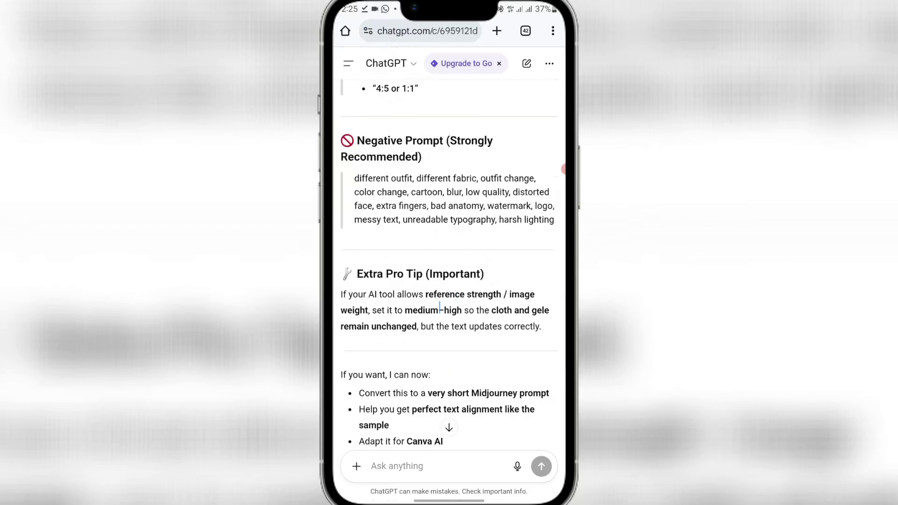
{"action": "scroll", "coordinate": [440, 309], "scroll_direction": "down", "scroll_amount": 1}
{"action": "left_click_drag", "start_coordinate": [450, 501], "coordinate": [449, 281]}
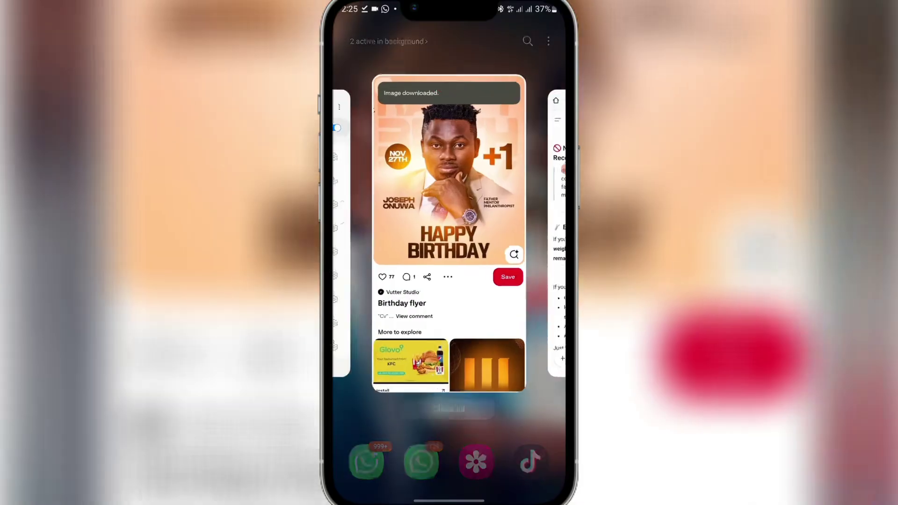
- In Pinterest, leave the birthday flyer pin and search for 'a beautiful lady'
{"action": "left_click", "coordinate": [448, 177]}
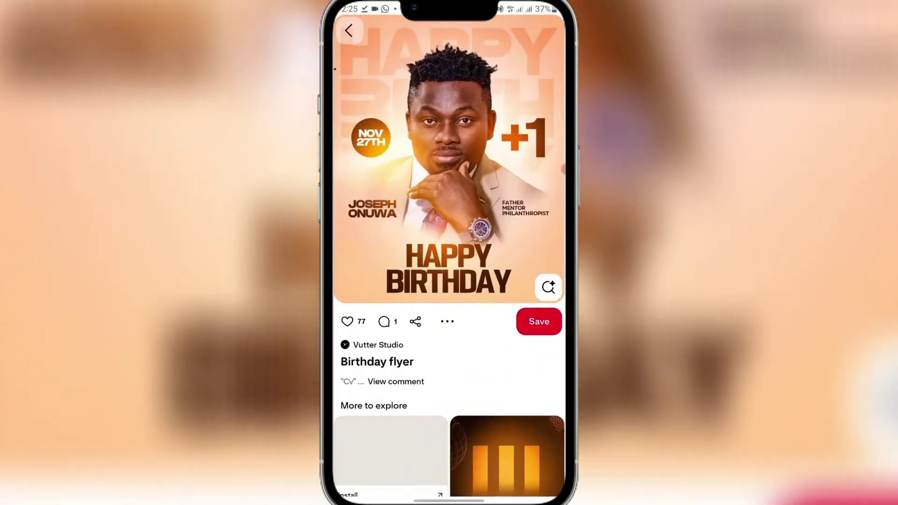
{"action": "left_click", "coordinate": [449, 178]}
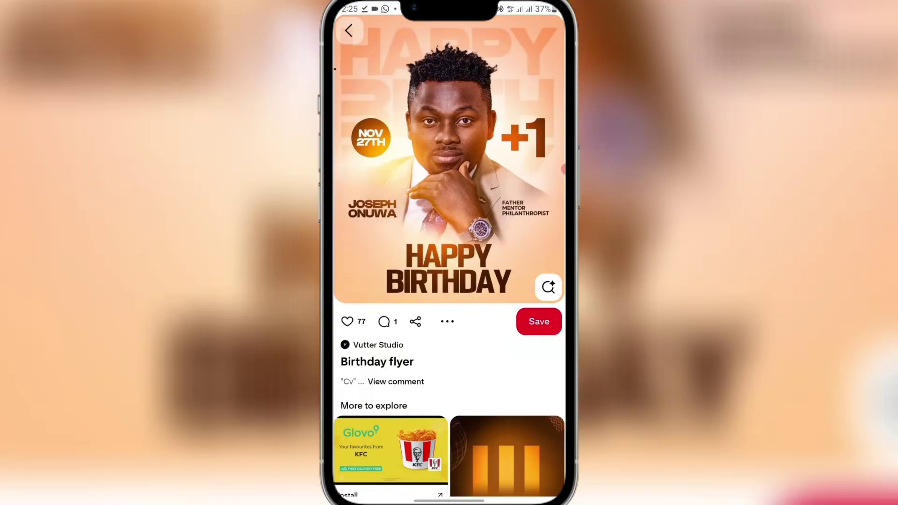
{"action": "key", "text": "Escape"}
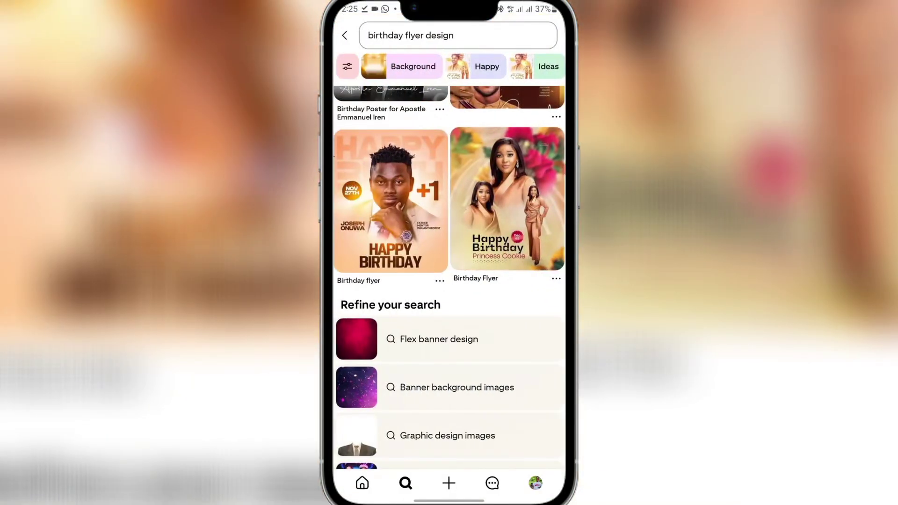
{"action": "left_click", "coordinate": [458, 35]}
{"action": "key", "text": "BackSpace"}
{"action": "key", "text": "BackSpace"}
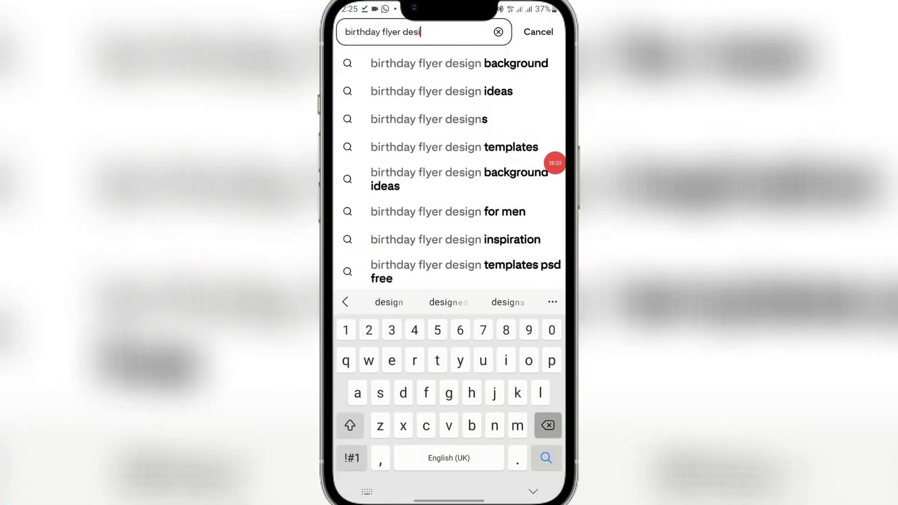
{"action": "key", "text": "BackSpace"}
{"action": "key", "text": "BackSpace"}
{"action": "key", "text": "BackSpace"}
{"action": "key", "text": "BackSpace"}
{"action": "key", "text": "BackSpace"}
{"action": "key", "text": "BackSpace"}
{"action": "key", "text": "BackSpace"}
{"action": "key", "text": "BackSpace"}
{"action": "key", "text": "BackSpace"}
{"action": "key", "text": "BackSpace"}
{"action": "key", "text": "BackSpace"}
{"action": "key", "text": "BackSpace"}
{"action": "key", "text": "BackSpace"}
{"action": "key", "text": "BackSpace"}
{"action": "key", "text": "BackSpace"}
{"action": "key", "text": "BackSpace"}
{"action": "key", "text": "BackSpace"}
{"action": "key", "text": "BackSpace"}
{"action": "key", "text": "BackSpace"}
{"action": "type", "text": "i"}
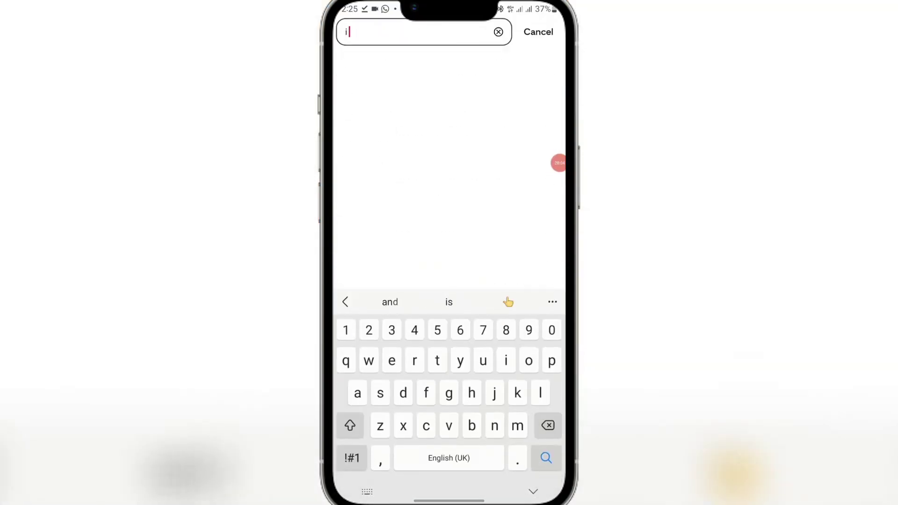
{"action": "type", "text": "beau"}
{"action": "key", "text": "BackSpace"}
{"action": "key", "text": "BackSpace"}
{"action": "key", "text": "BackSpace"}
{"action": "key", "text": "BackSpace"}
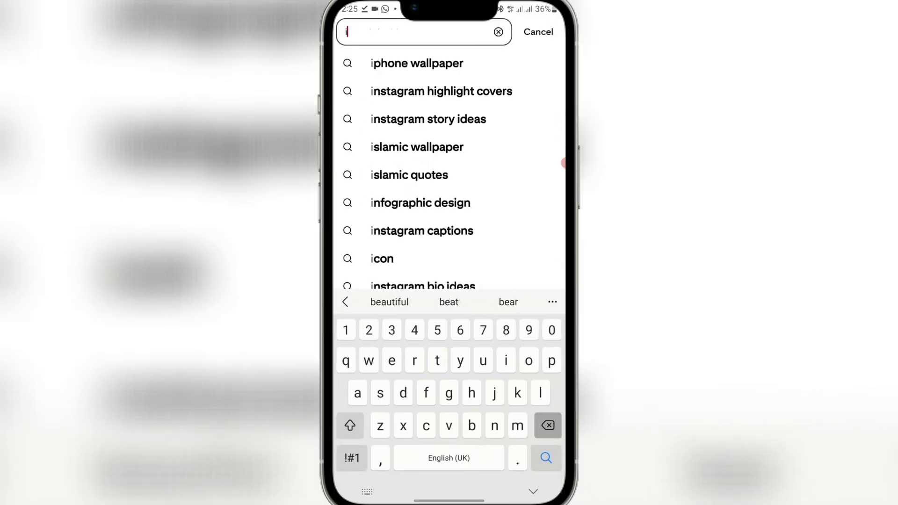
{"action": "key", "text": "BackSpace"}
{"action": "type", "text": "a beau"}
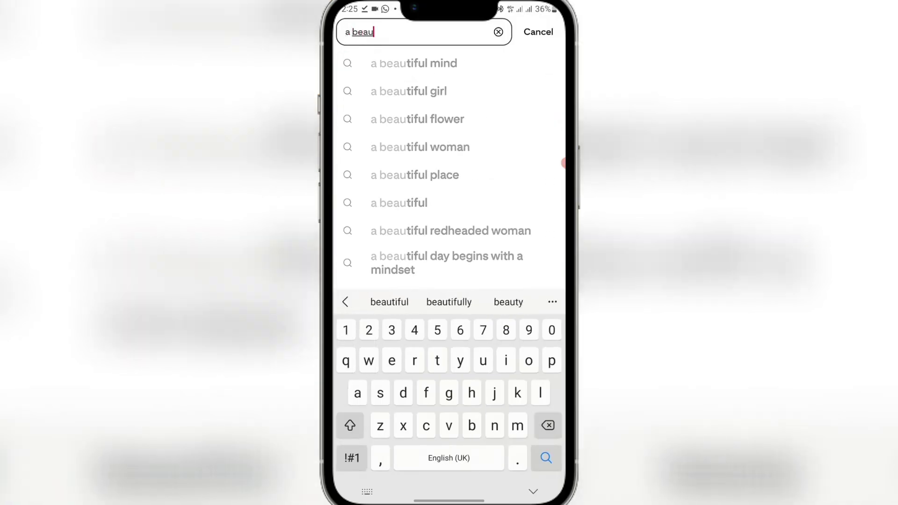
{"action": "type", "text": "tiful lady"}
{"action": "key", "text": "Return"}
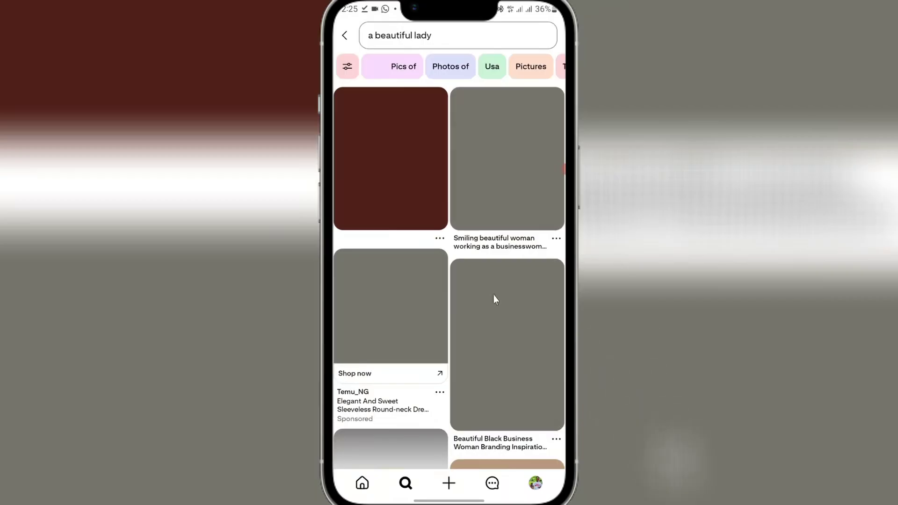
- View the woman-in-white pin, then return to the search results
{"action": "scroll", "coordinate": [493, 297], "scroll_direction": "down", "scroll_amount": 5}
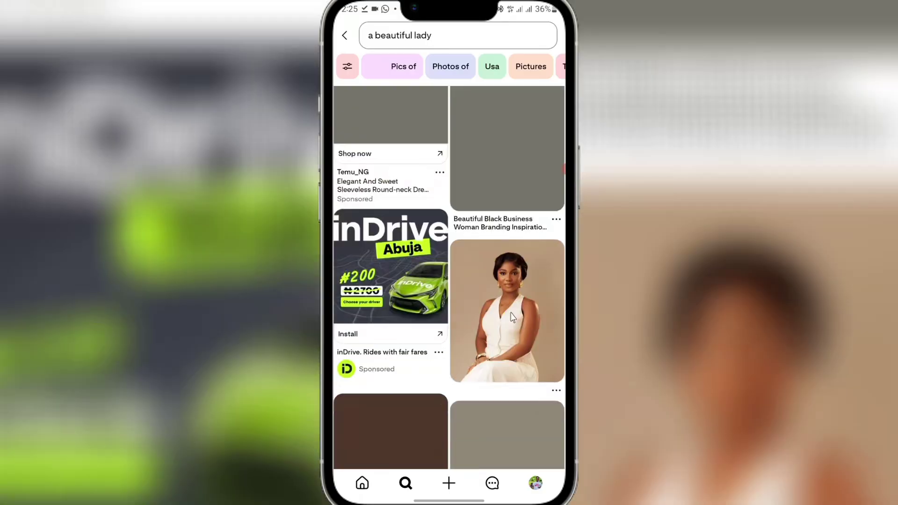
{"action": "left_click", "coordinate": [513, 317]}
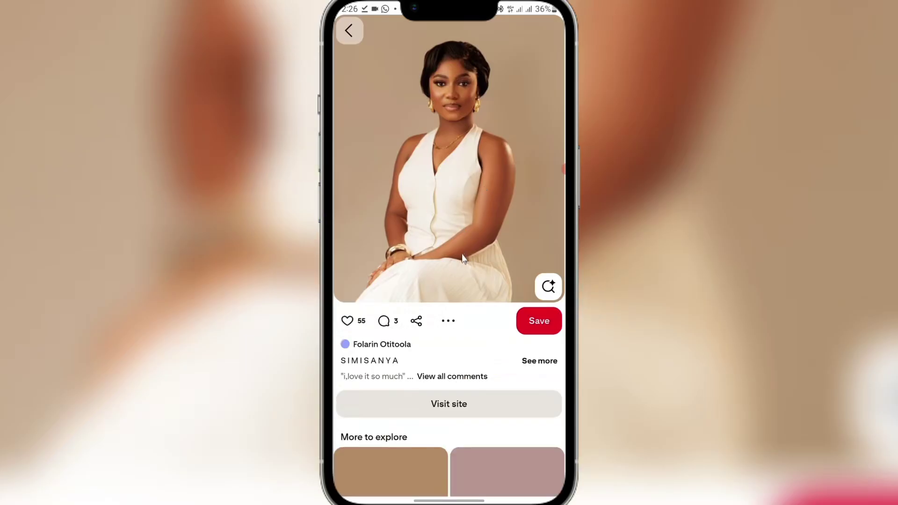
{"action": "left_click", "coordinate": [350, 28]}
{"action": "scroll", "coordinate": [483, 210], "scroll_direction": "up", "scroll_amount": 5}
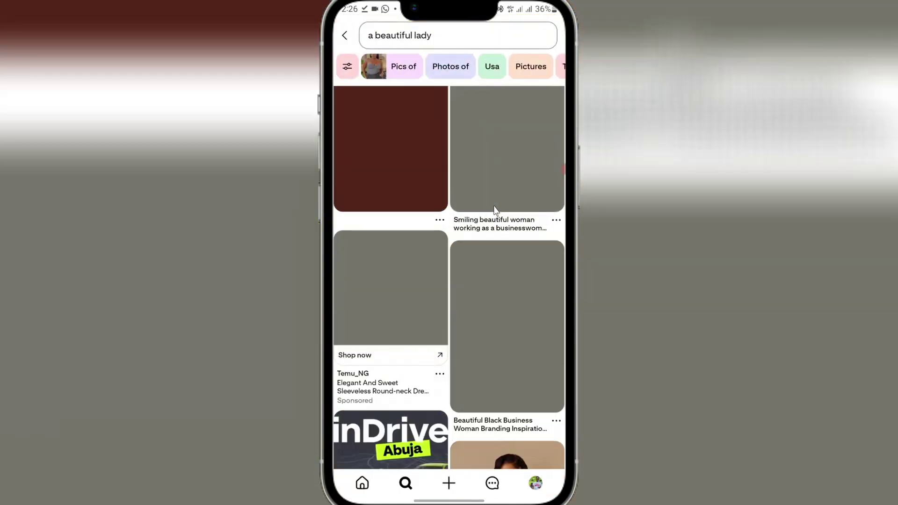
{"action": "scroll", "coordinate": [495, 209], "scroll_direction": "down", "scroll_amount": 2}
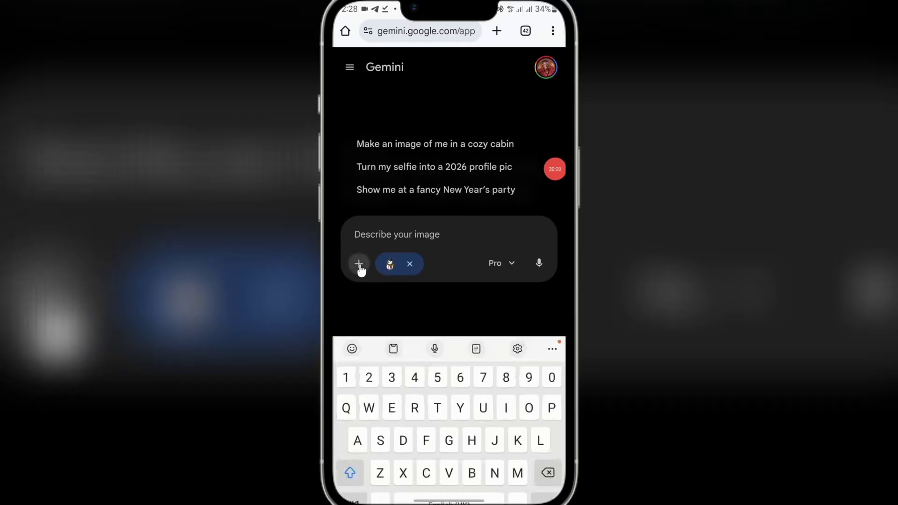
- In Gemini, bring up the attachment options and the phone's file-upload choices
{"action": "left_click", "coordinate": [359, 265]}
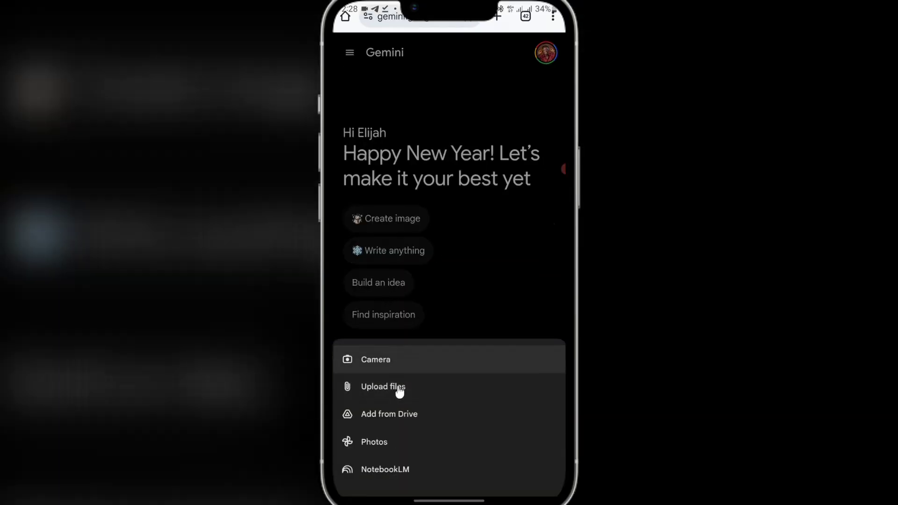
{"action": "left_click", "coordinate": [399, 390]}
{"action": "left_click", "coordinate": [518, 451]}
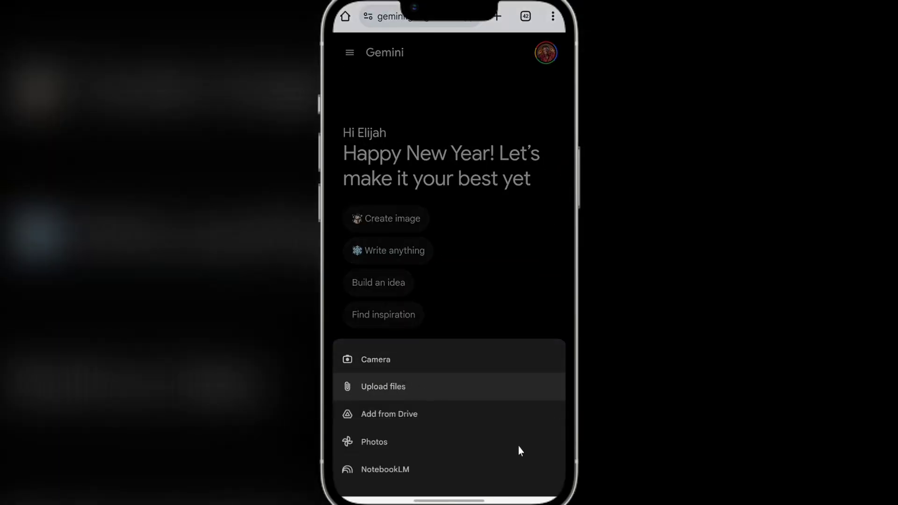
{"action": "left_click", "coordinate": [494, 322]}
- Turn on Create image and attach the woman-in-white photo from the gallery as reference
{"action": "left_click", "coordinate": [382, 233]}
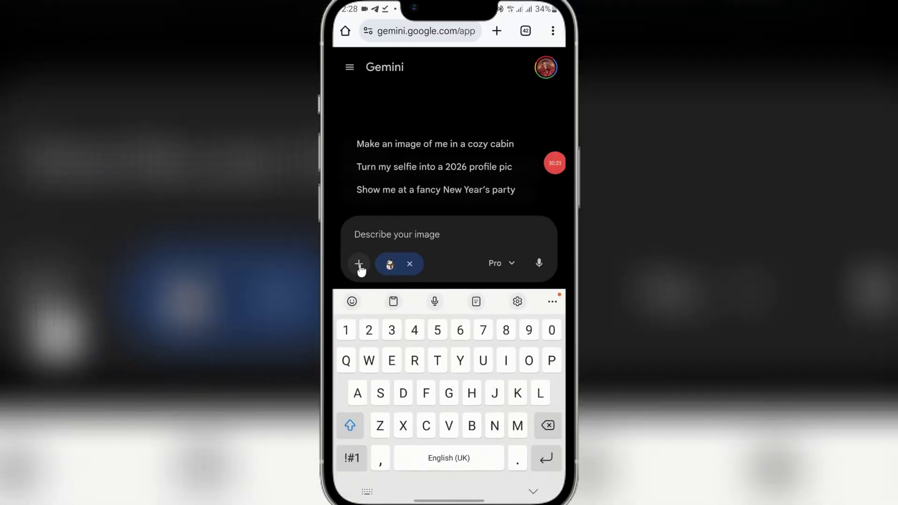
{"action": "left_click", "coordinate": [361, 265]}
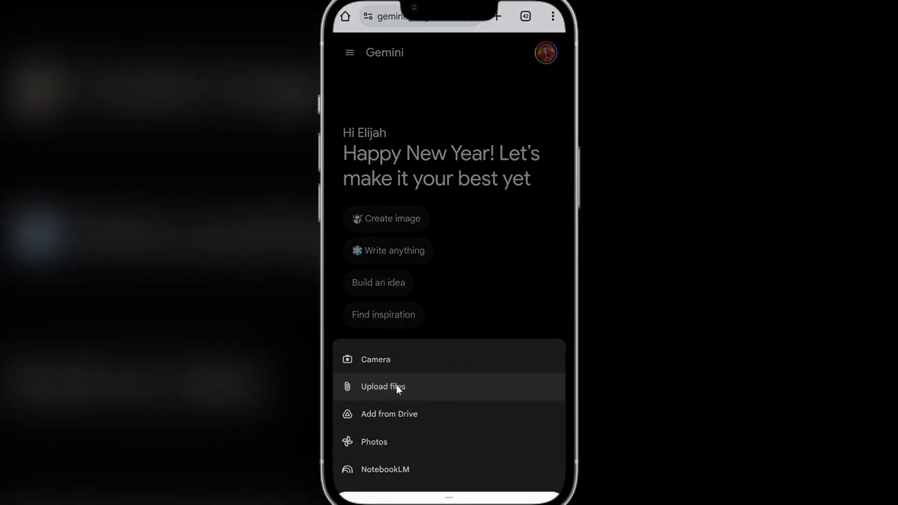
{"action": "left_click", "coordinate": [399, 392]}
{"action": "left_click", "coordinate": [517, 453]}
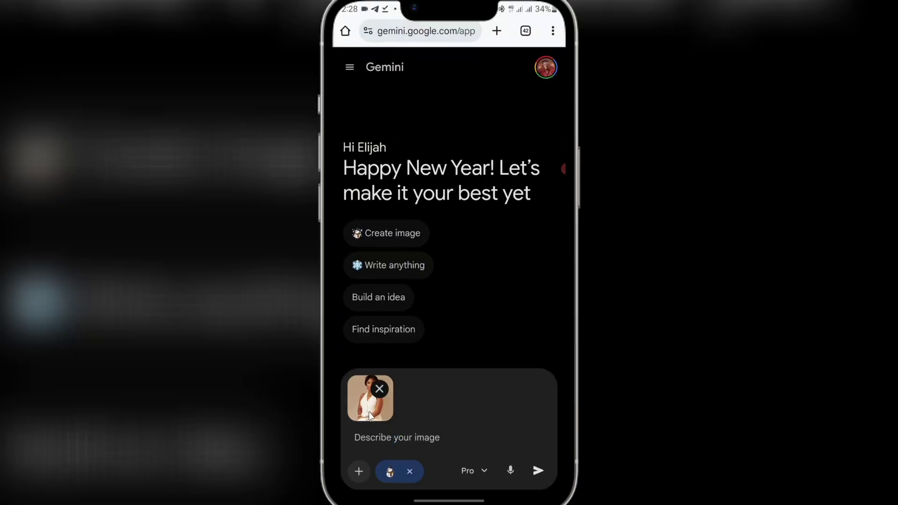
{"action": "left_click", "coordinate": [407, 440]}
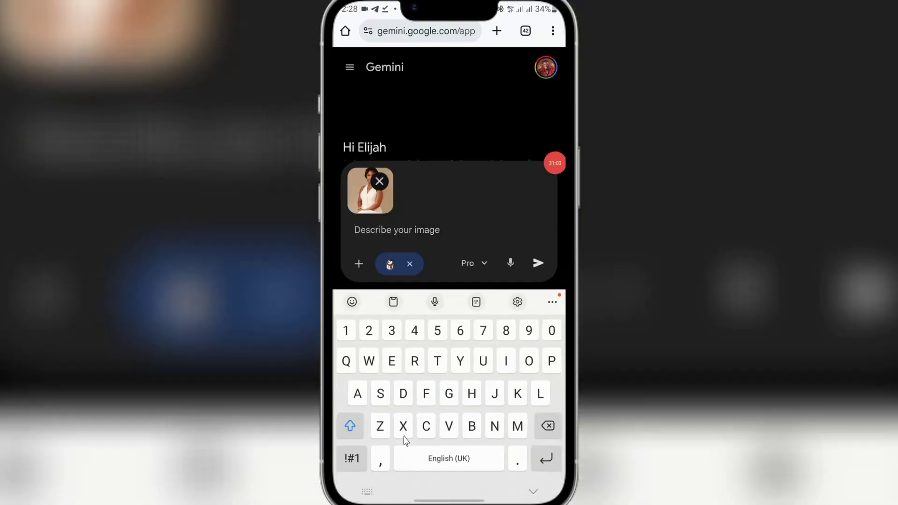
- Paste the copied flyer prompt, remove its 'Aspect Ratio 4:5 or 1:1' lines, and send it
{"action": "left_click", "coordinate": [393, 305]}
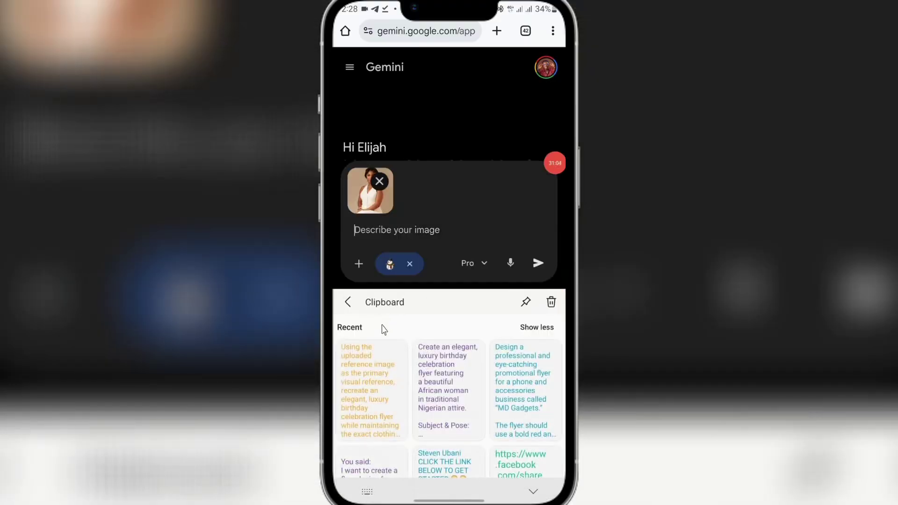
{"action": "left_click", "coordinate": [371, 377]}
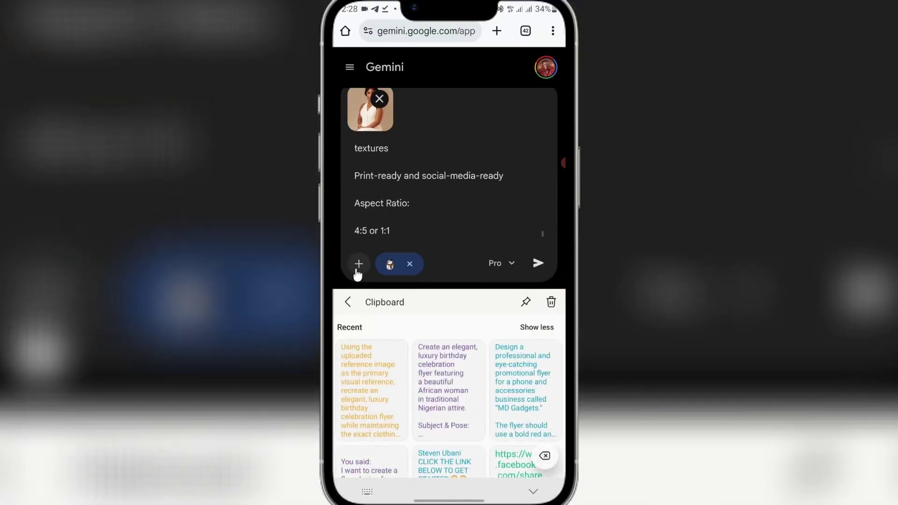
{"action": "left_click", "coordinate": [348, 302]}
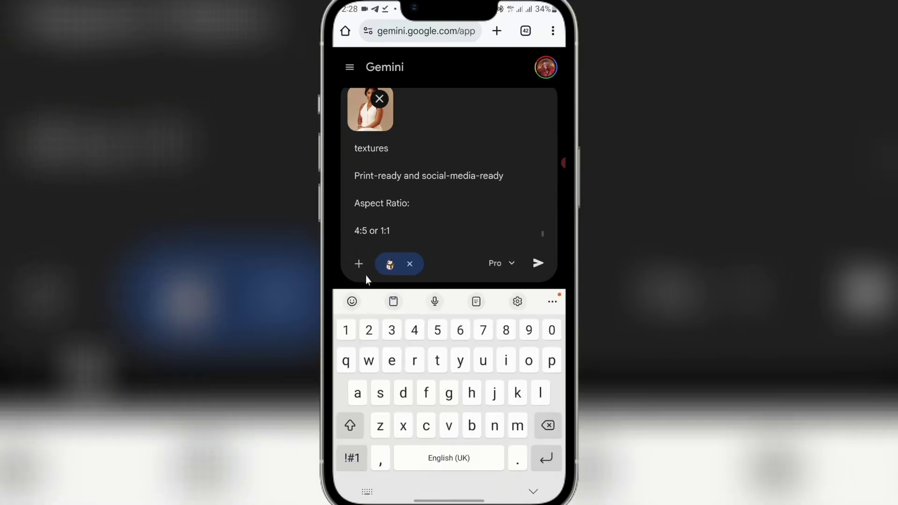
{"action": "left_click", "coordinate": [398, 232]}
{"action": "left_click_drag", "start_coordinate": [397, 232], "coordinate": [344, 176]}
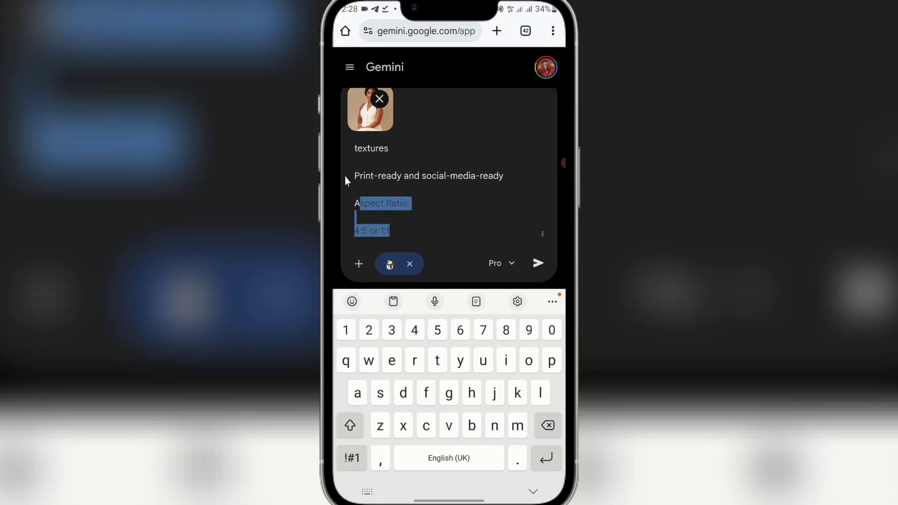
{"action": "key", "text": "BackSpace"}
{"action": "left_click", "coordinate": [544, 493]}
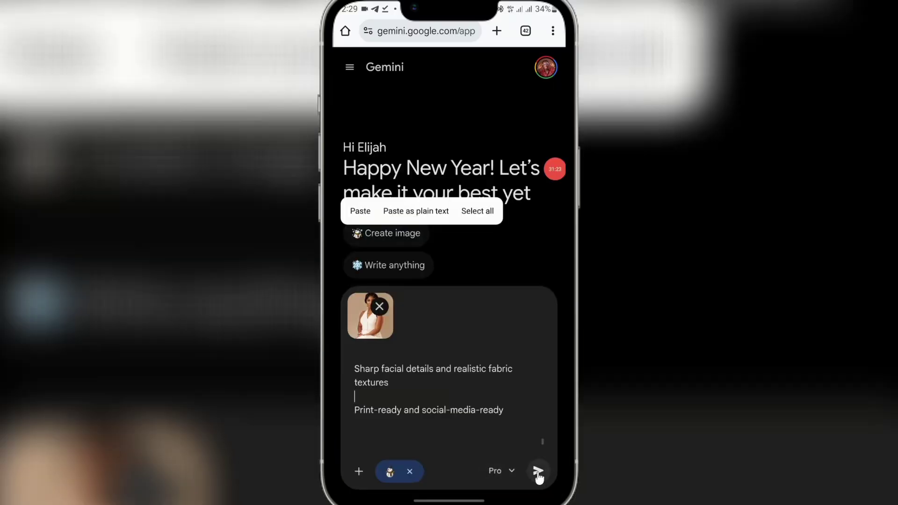
{"action": "left_click", "coordinate": [538, 471]}
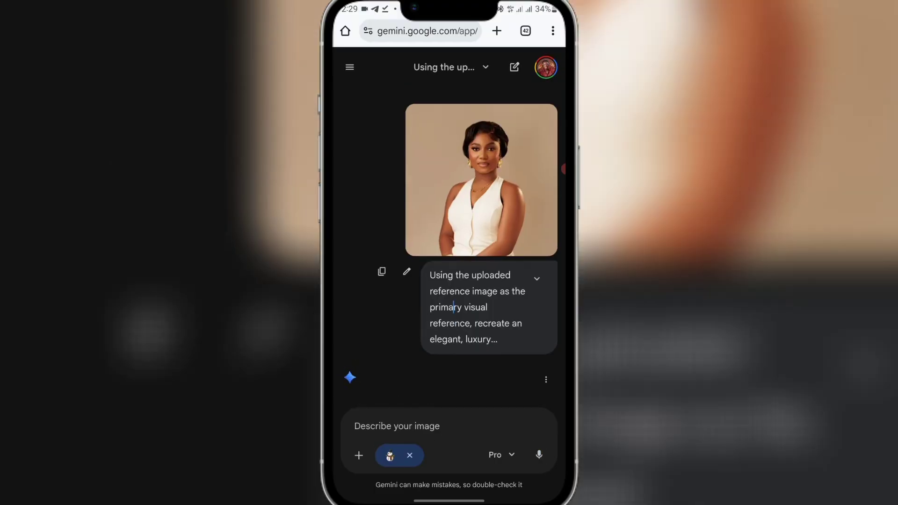
- Download the generated cream-and-gold flyer at full size and show the browser's open tabs
{"action": "scroll", "coordinate": [457, 311], "scroll_direction": "down", "scroll_amount": 5}
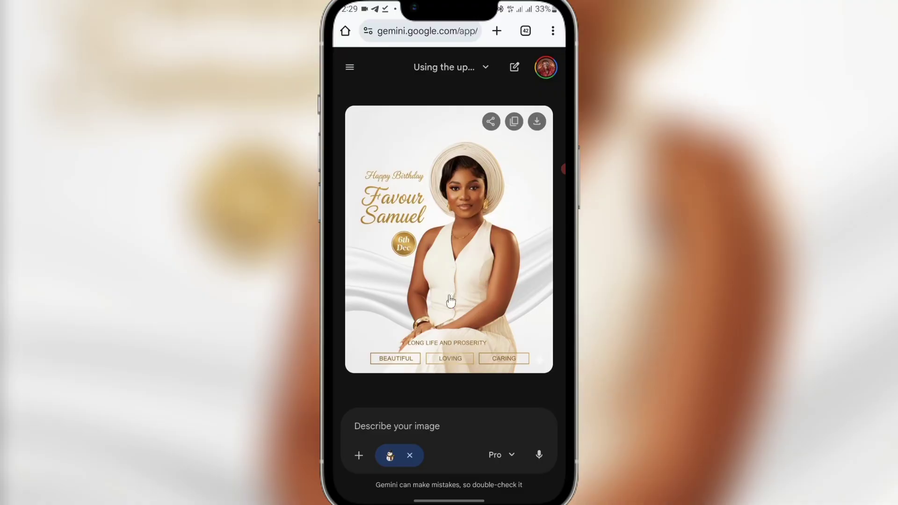
{"action": "left_click", "coordinate": [536, 123]}
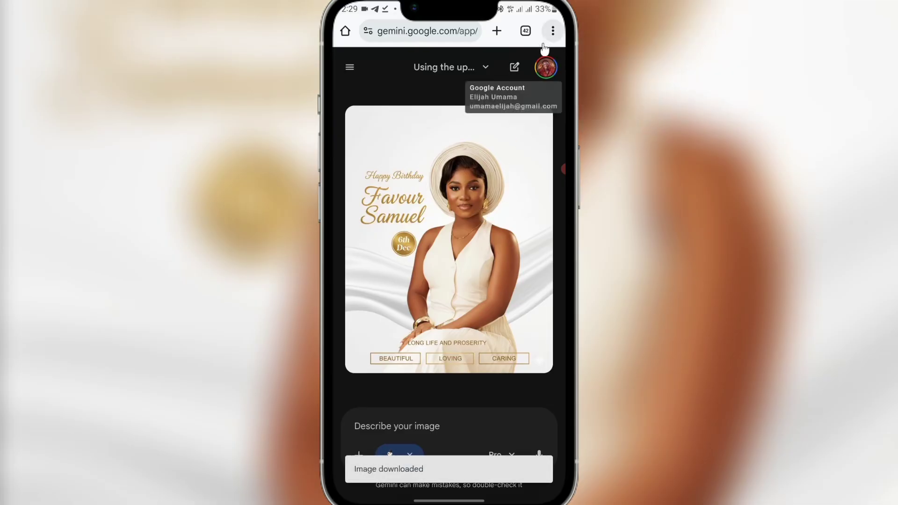
{"action": "left_click", "coordinate": [526, 31]}
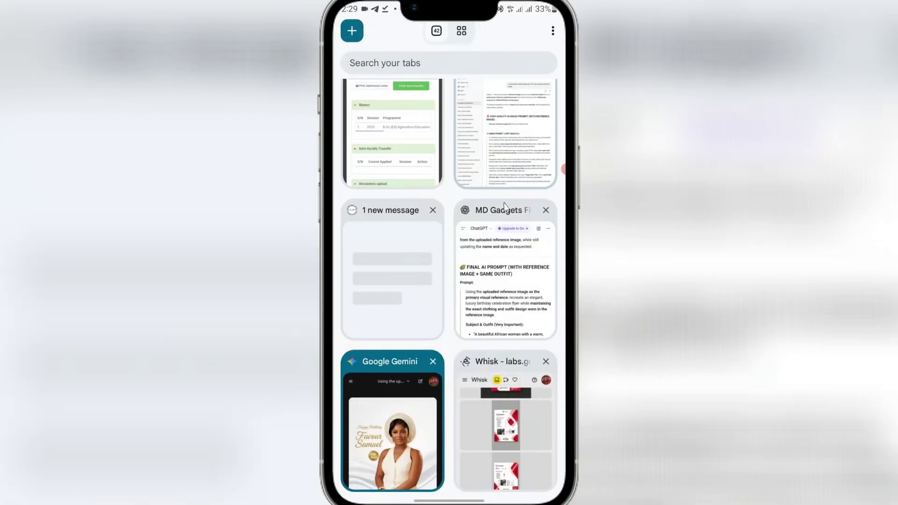
- Switch to the Whisk tab and open ADD IMAGES to show the Subject, Scene and Style slots
{"action": "left_click", "coordinate": [514, 435]}
{"action": "left_click", "coordinate": [514, 435]}
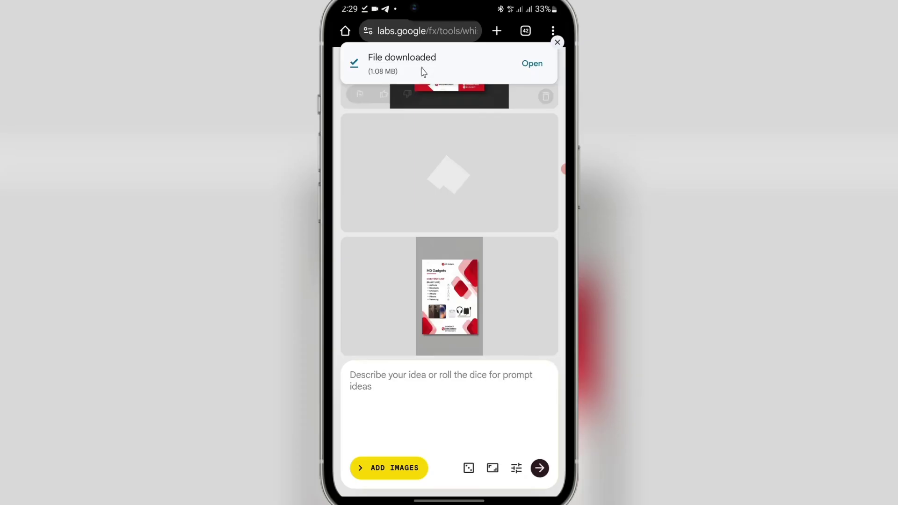
{"action": "mouse_move", "coordinate": [481, 286]}
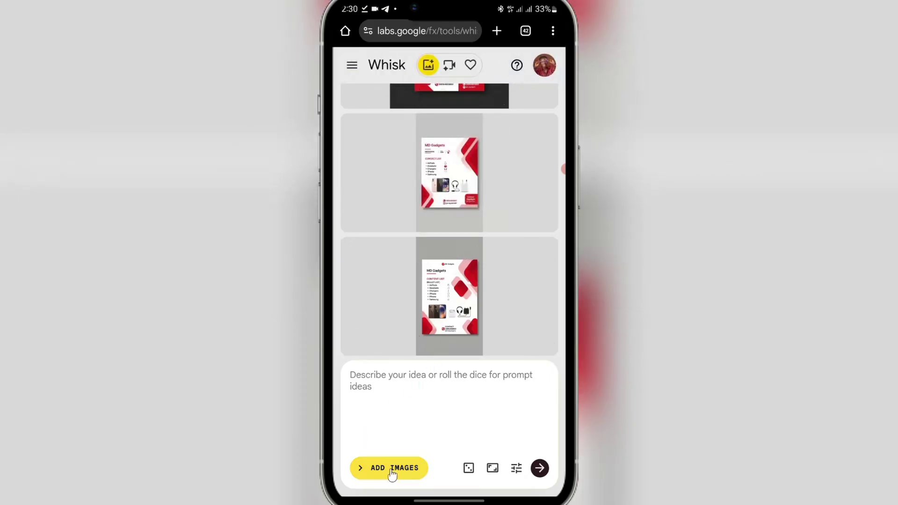
{"action": "left_click", "coordinate": [390, 469]}
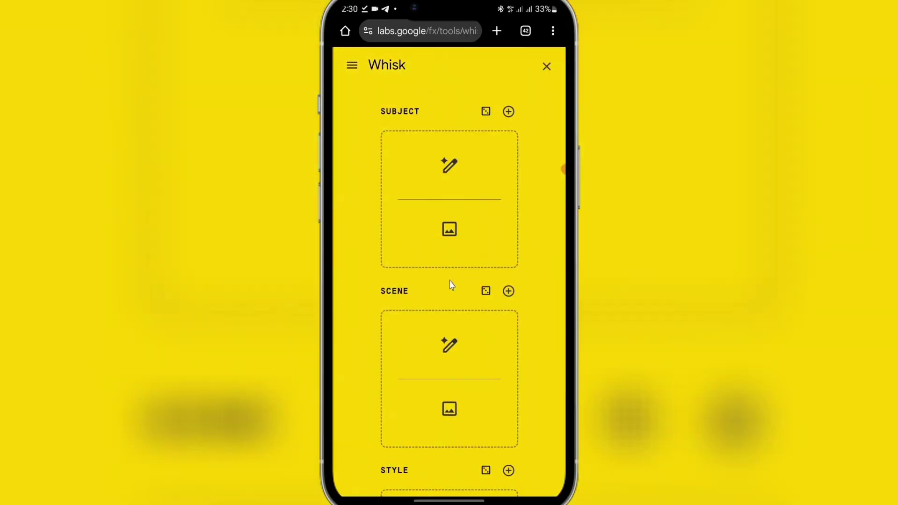
- Upload the woman-in-white reference photo from the phone as Whisk's Subject image
{"action": "left_click", "coordinate": [453, 233]}
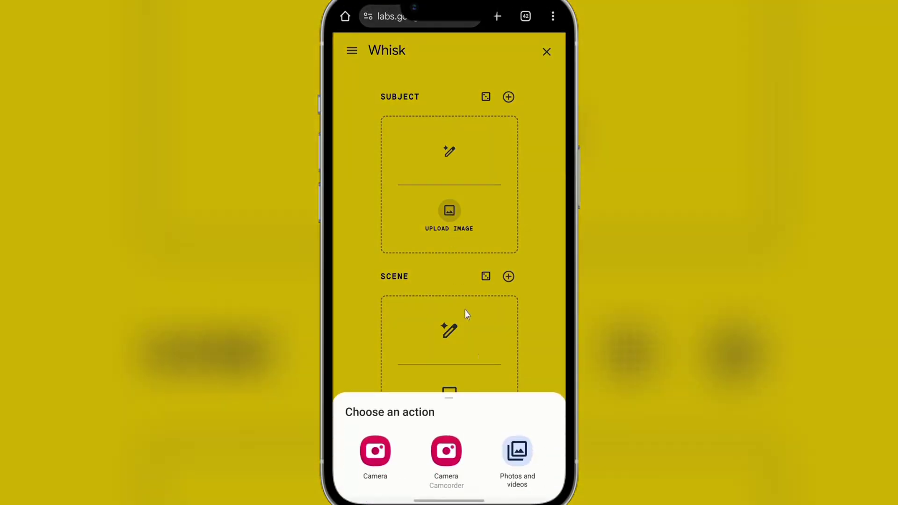
{"action": "left_click", "coordinate": [517, 451]}
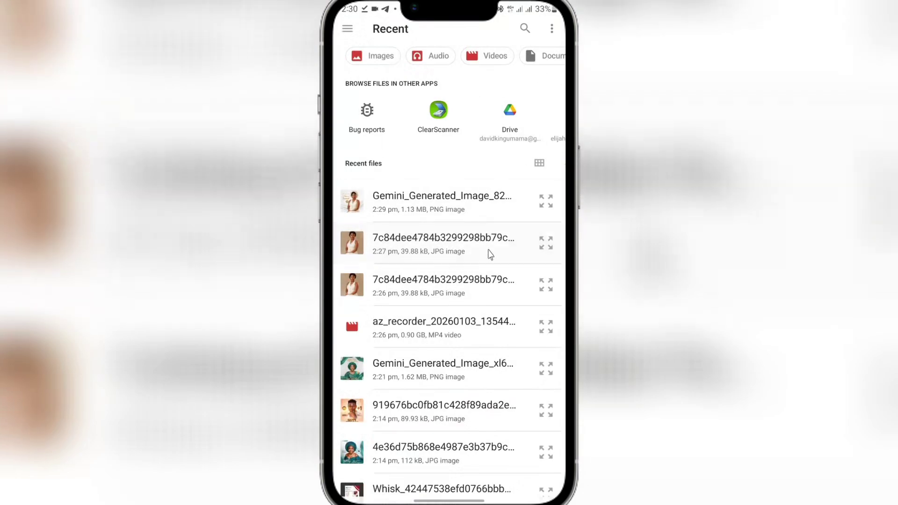
{"action": "left_click", "coordinate": [489, 253]}
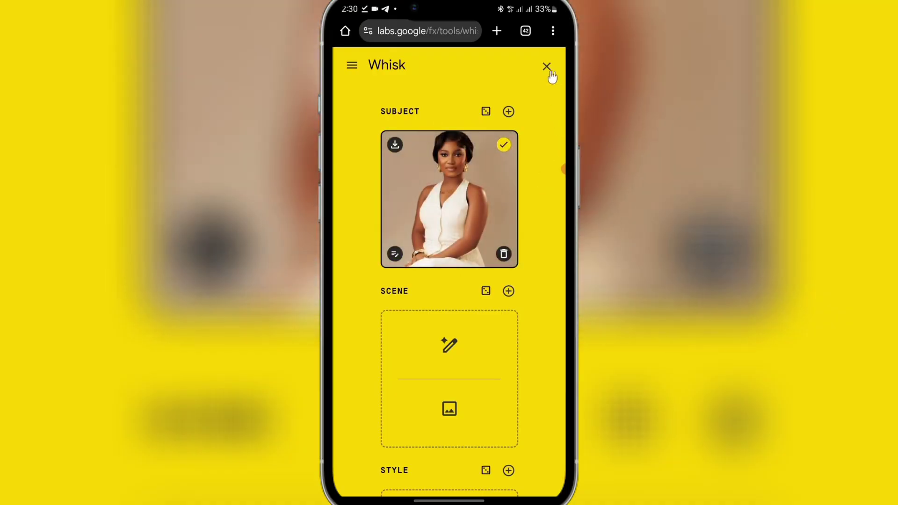
{"action": "left_click", "coordinate": [546, 68]}
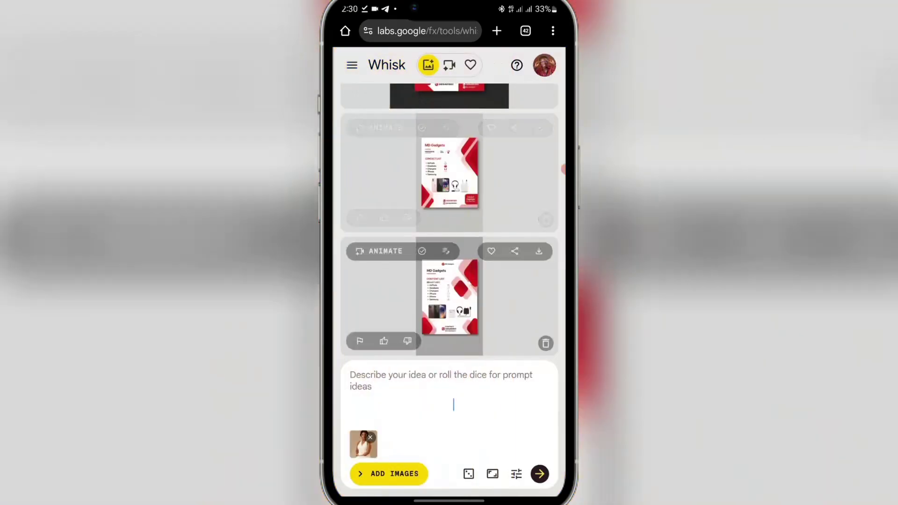
- Paste the saved birthday flyer prompt and delete its Aspect Ratio lines
{"action": "left_click", "coordinate": [441, 383]}
{"action": "left_click", "coordinate": [394, 303]}
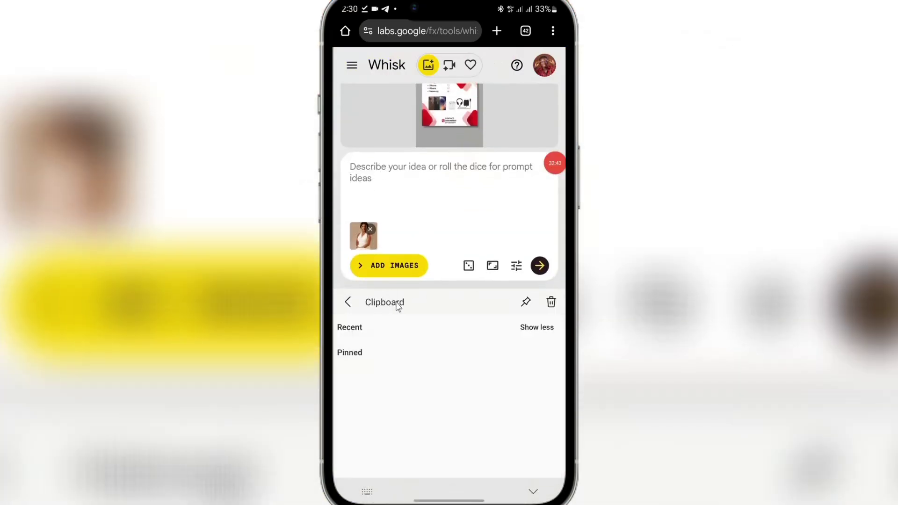
{"action": "left_click", "coordinate": [365, 347]}
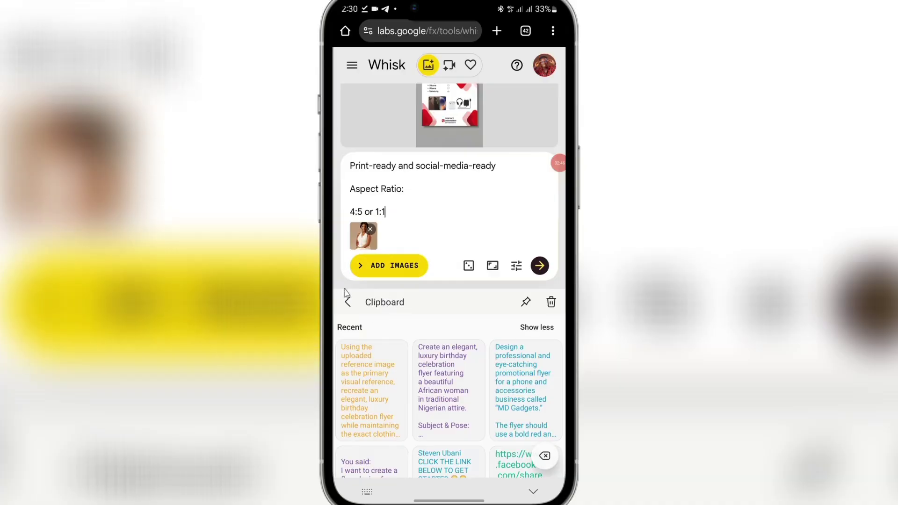
{"action": "left_click", "coordinate": [399, 214]}
{"action": "left_click_drag", "start_coordinate": [399, 214], "coordinate": [333, 186]}
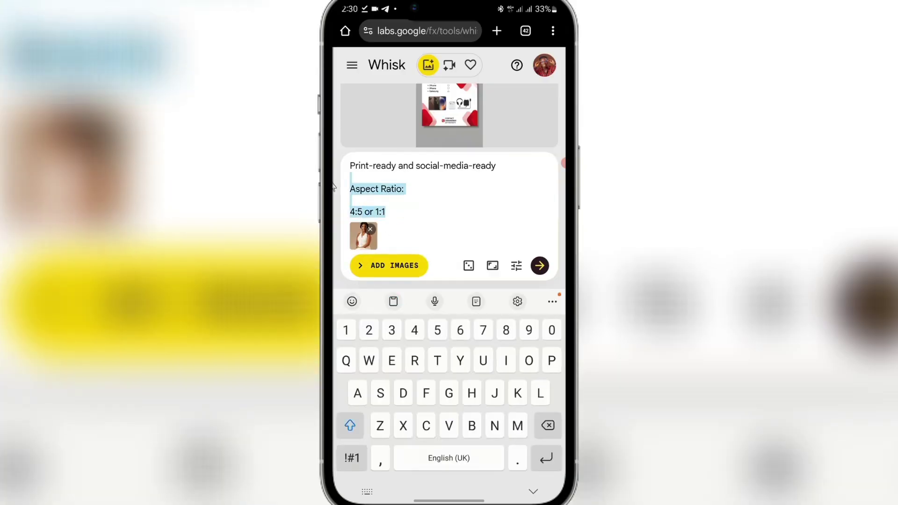
{"action": "left_click", "coordinate": [547, 426]}
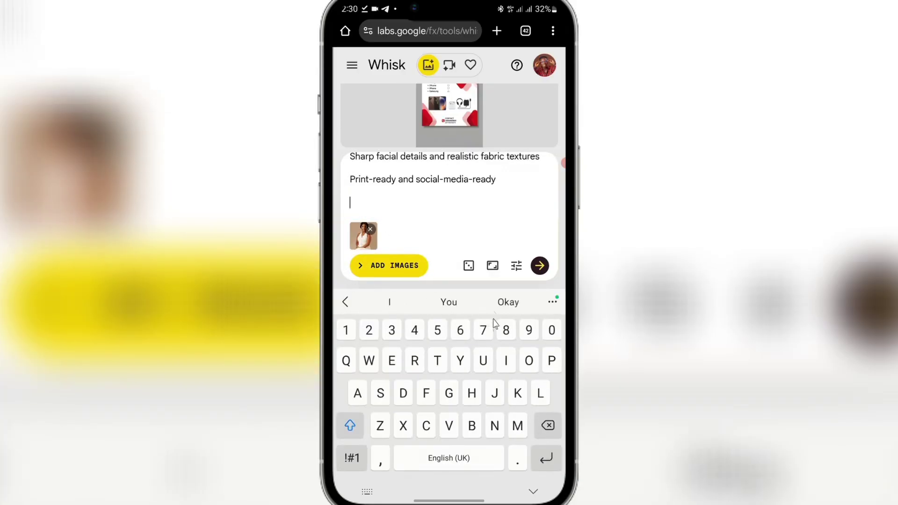
{"action": "left_click", "coordinate": [492, 265]}
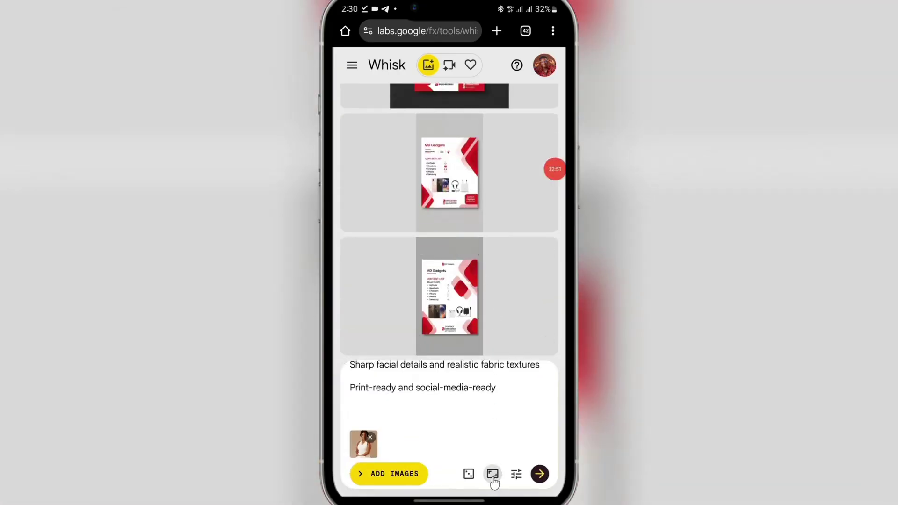
- Set the aspect ratio to Square 1:1 and submit the prompt for generation
{"action": "left_click", "coordinate": [492, 474]}
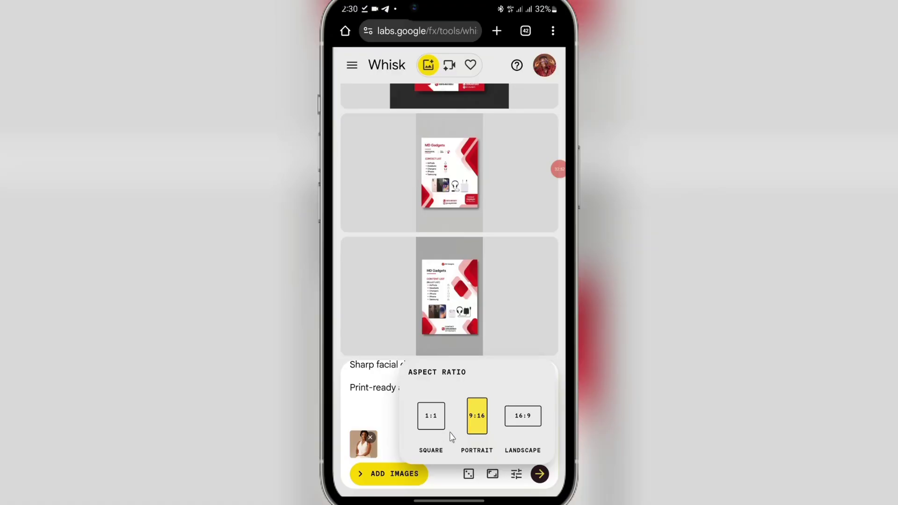
{"action": "left_click", "coordinate": [432, 421]}
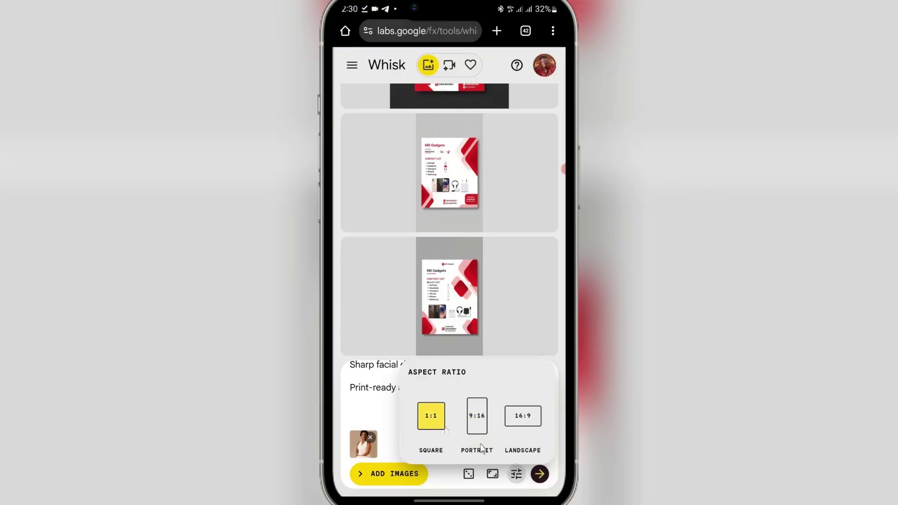
{"action": "left_click", "coordinate": [390, 405]}
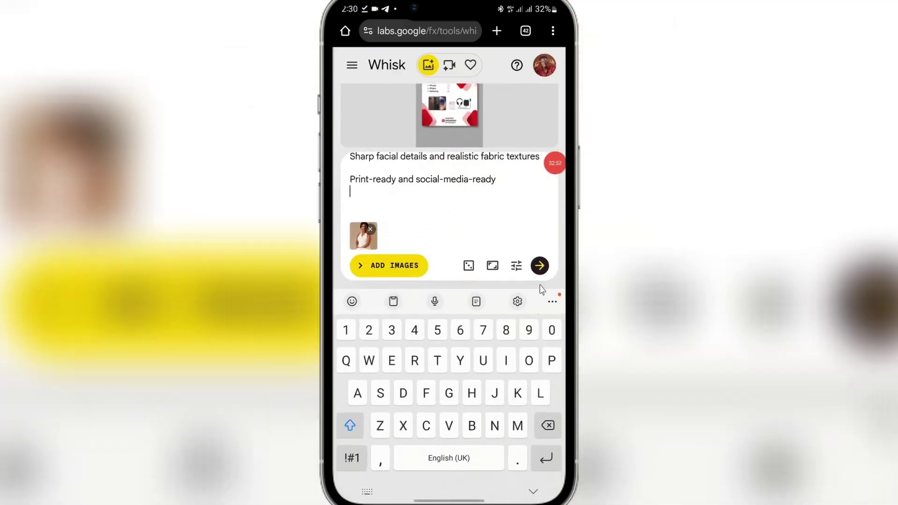
{"action": "left_click", "coordinate": [540, 266]}
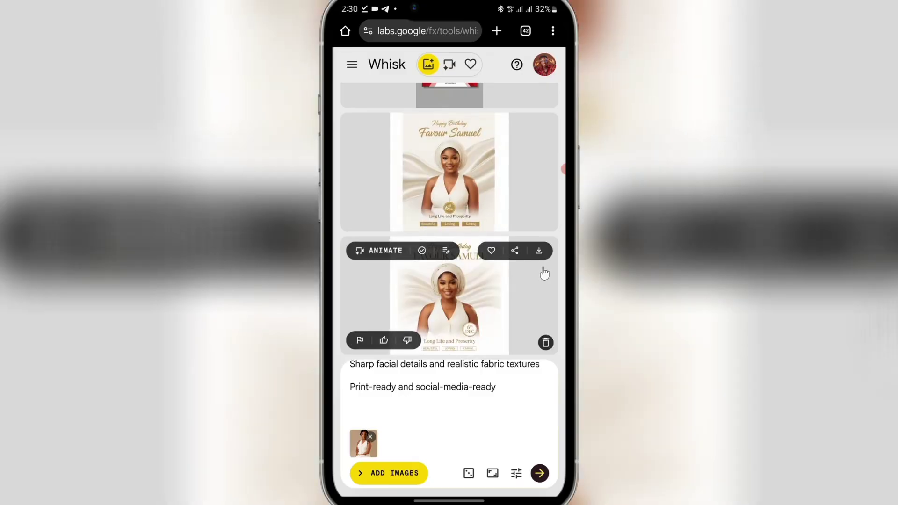
- Download both generated cream-and-gold birthday flyers, upper and lower, to the phone
{"action": "scroll", "coordinate": [449, 234], "scroll_direction": "up", "scroll_amount": 5}
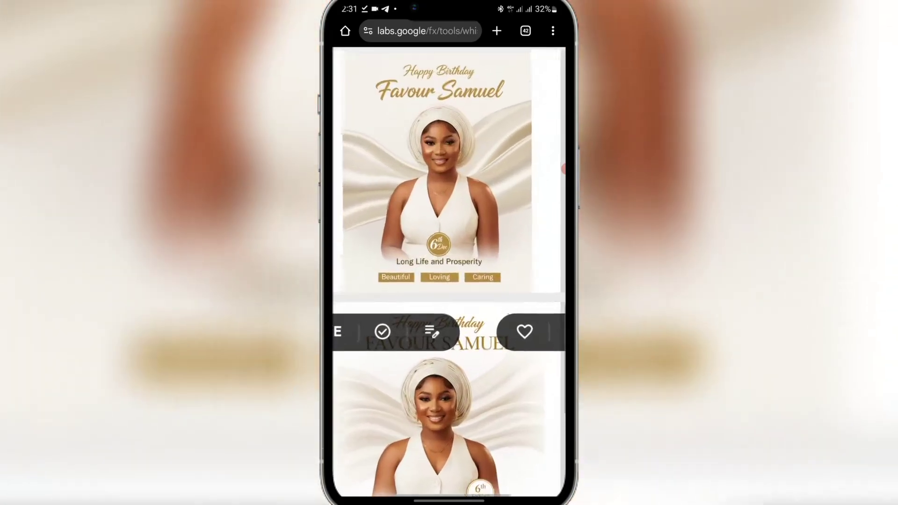
{"action": "left_click", "coordinate": [445, 187]}
{"action": "scroll", "coordinate": [449, 234], "scroll_direction": "up", "scroll_amount": 2}
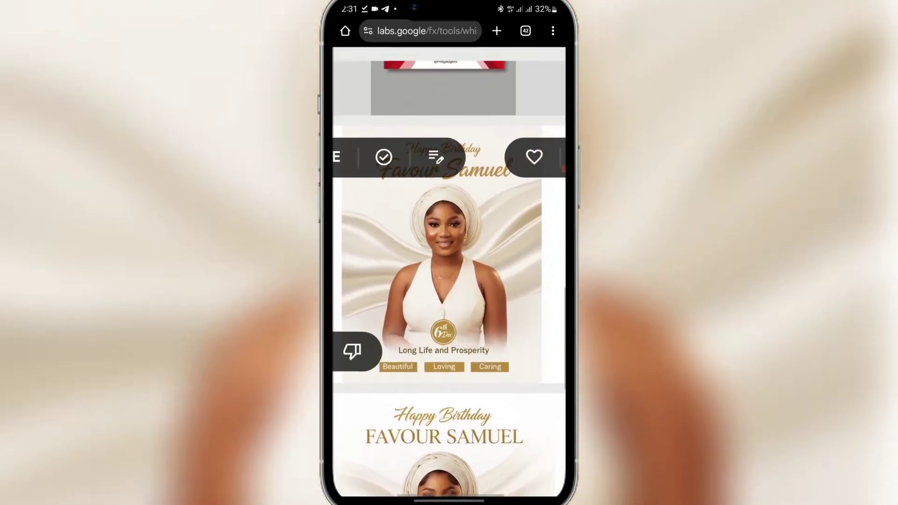
{"action": "scroll", "coordinate": [449, 271], "scroll_direction": "down", "scroll_amount": 4}
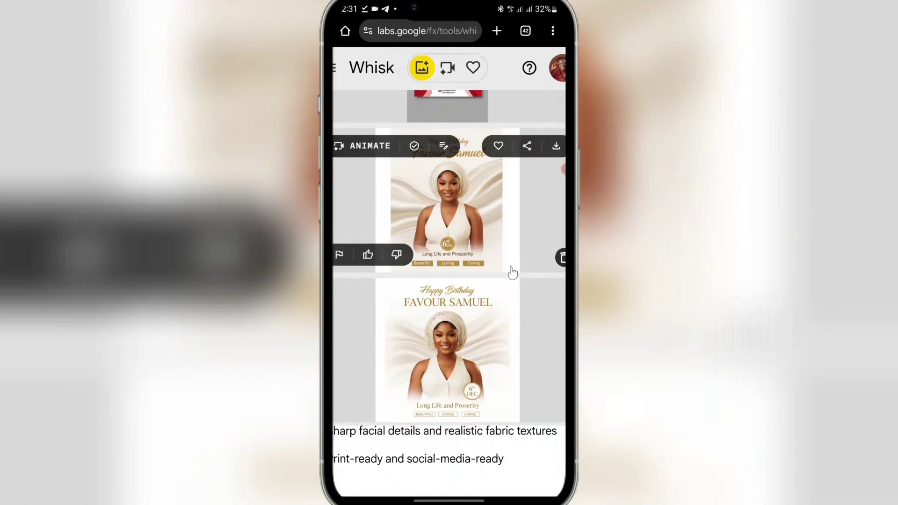
{"action": "scroll", "coordinate": [510, 253], "scroll_direction": "down", "scroll_amount": 3}
{"action": "scroll", "coordinate": [508, 234], "scroll_direction": "down", "scroll_amount": 1}
{"action": "mouse_move", "coordinate": [505, 222]}
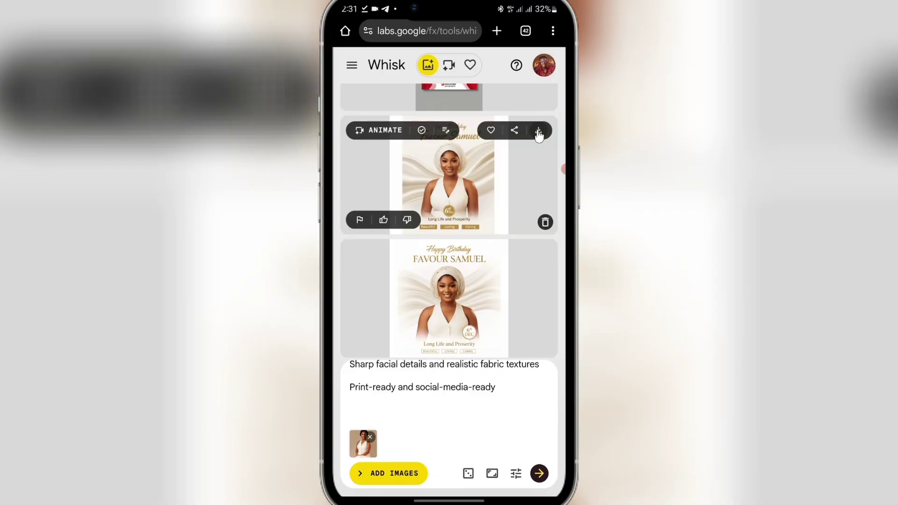
{"action": "left_click", "coordinate": [539, 133]}
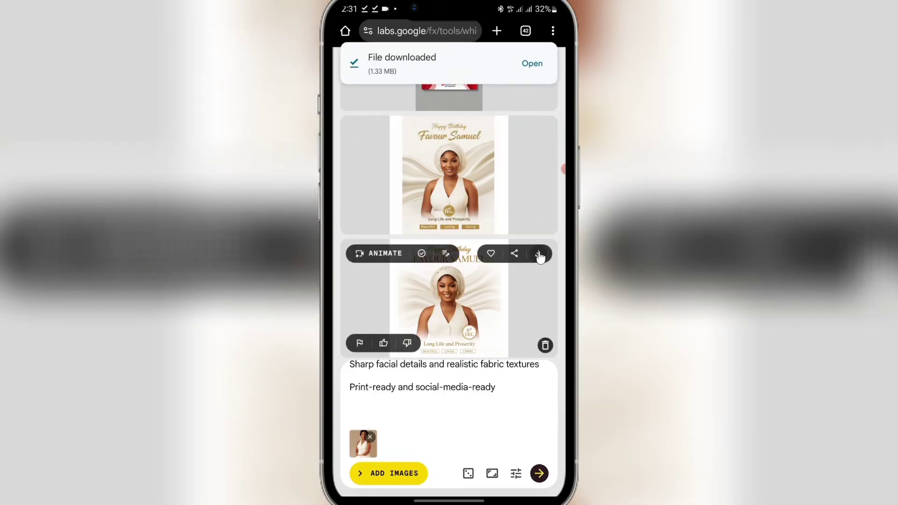
{"action": "left_click", "coordinate": [539, 254]}
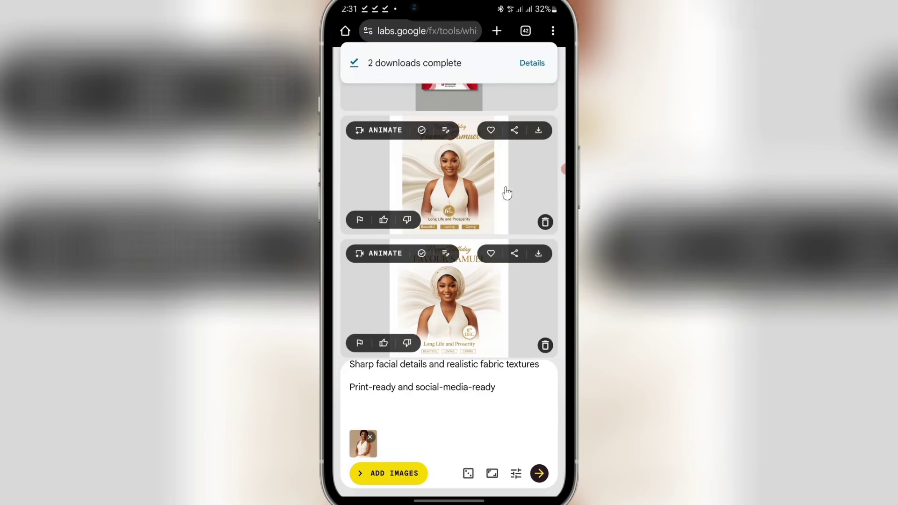
{"action": "left_click_drag", "start_coordinate": [531, 61], "coordinate": [559, 75]}
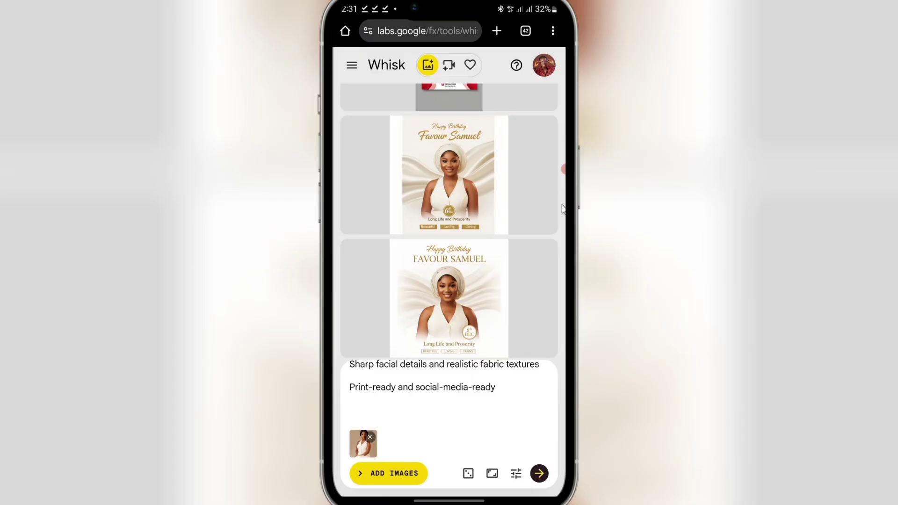
{"action": "mouse_move", "coordinate": [556, 219]}
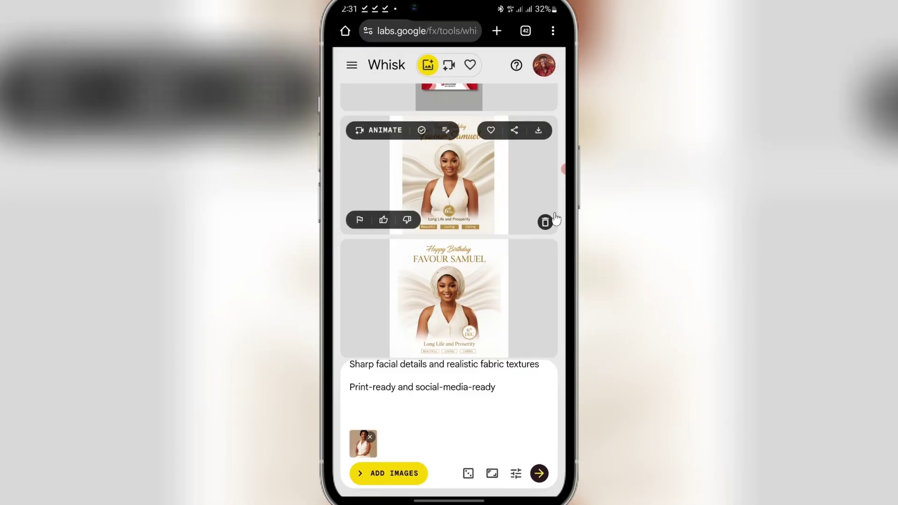
{"action": "mouse_move", "coordinate": [542, 261]}
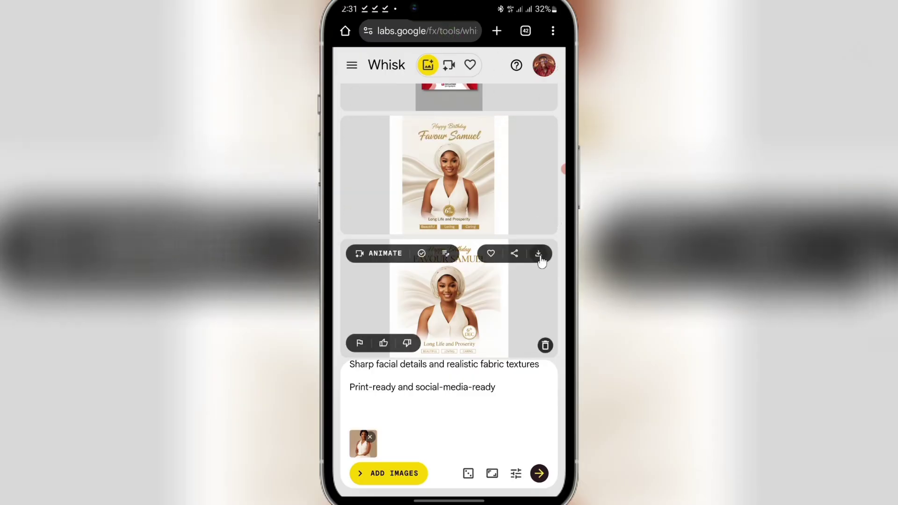